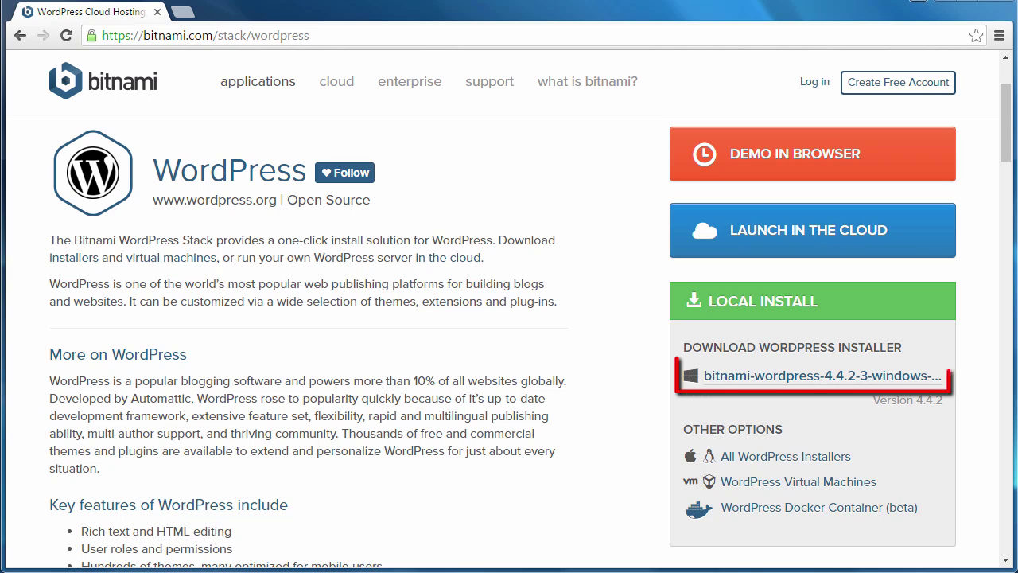
Step: Download the bitnami-wordpress-4.4.2-3 Windows installer and open the full list of downloads
{"action": "left_click", "coordinate": [822, 376]}
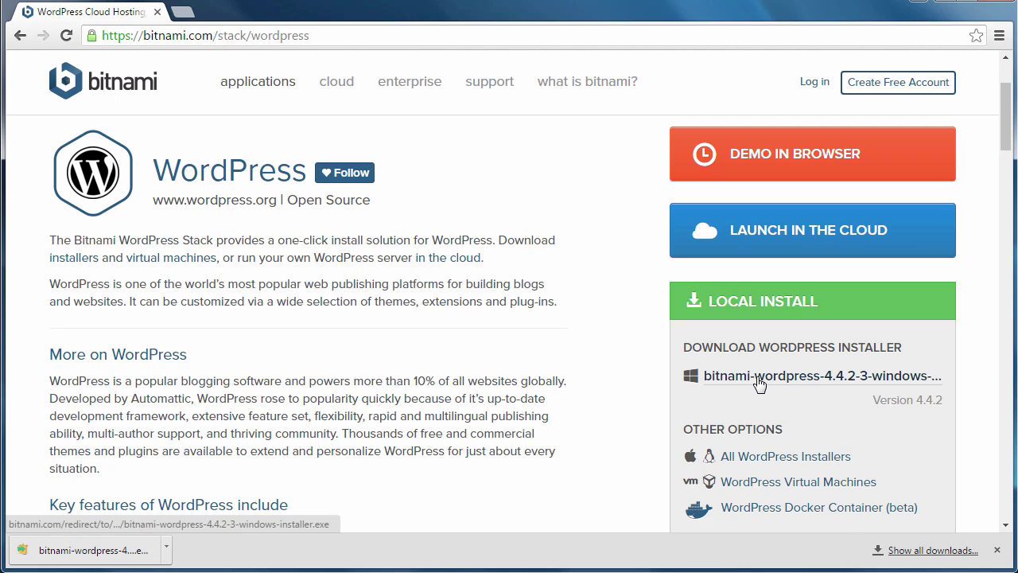
{"action": "right_click", "coordinate": [760, 384]}
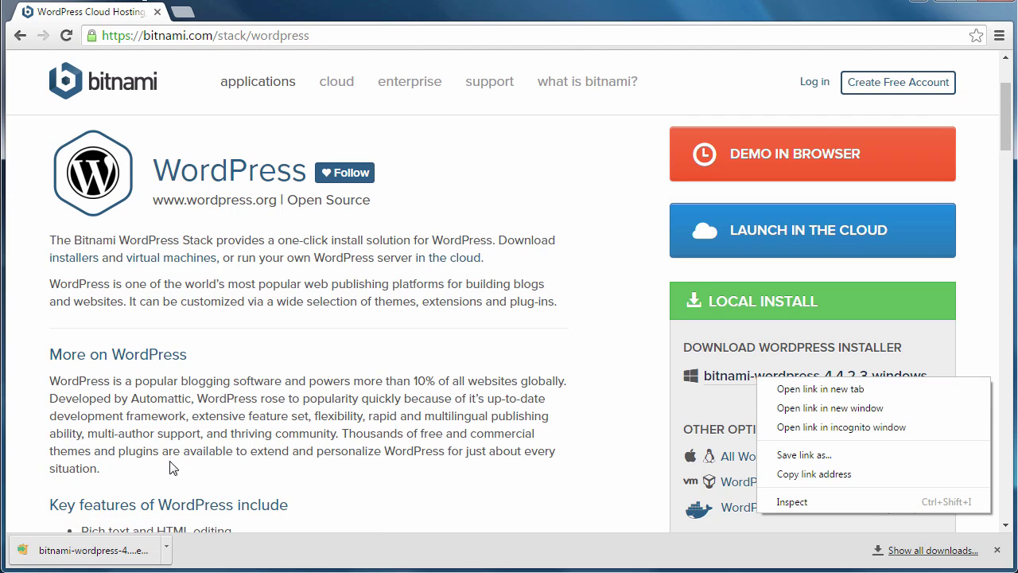
{"action": "left_click", "coordinate": [235, 382]}
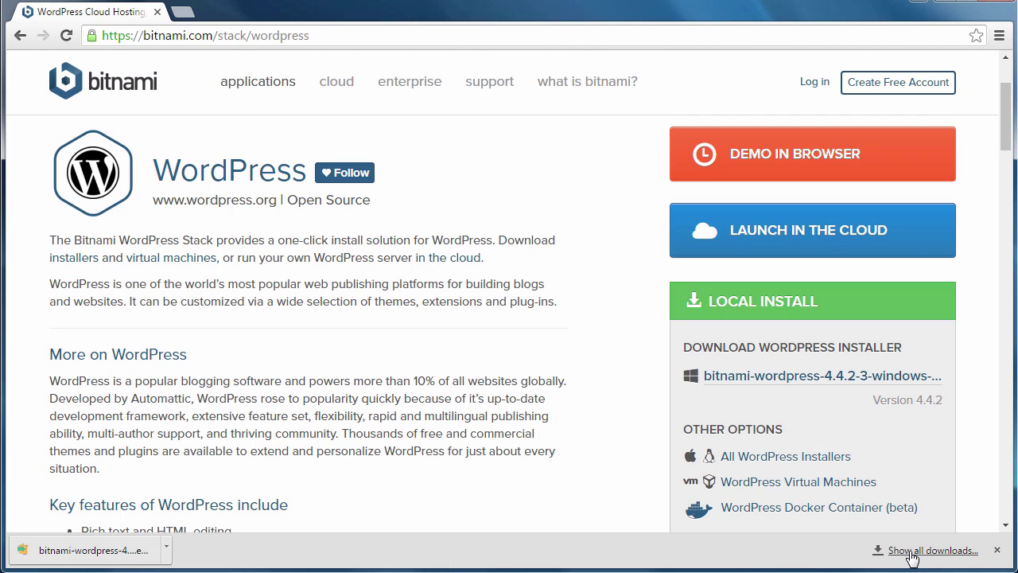
{"action": "left_click", "coordinate": [912, 555]}
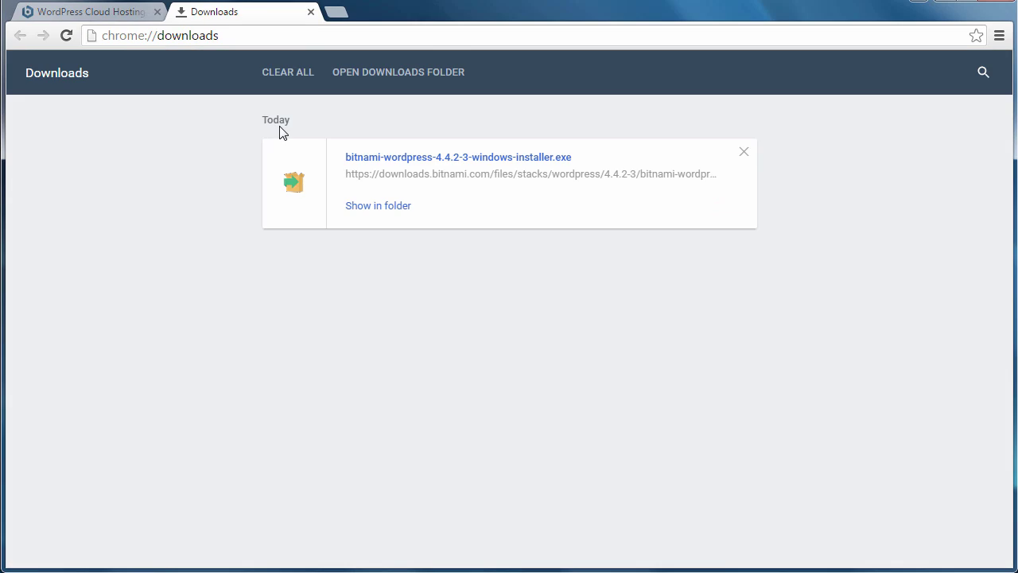
Step: Run the downloaded WordPress installer in English and continue despite the antivirus question
{"action": "left_click", "coordinate": [377, 159]}
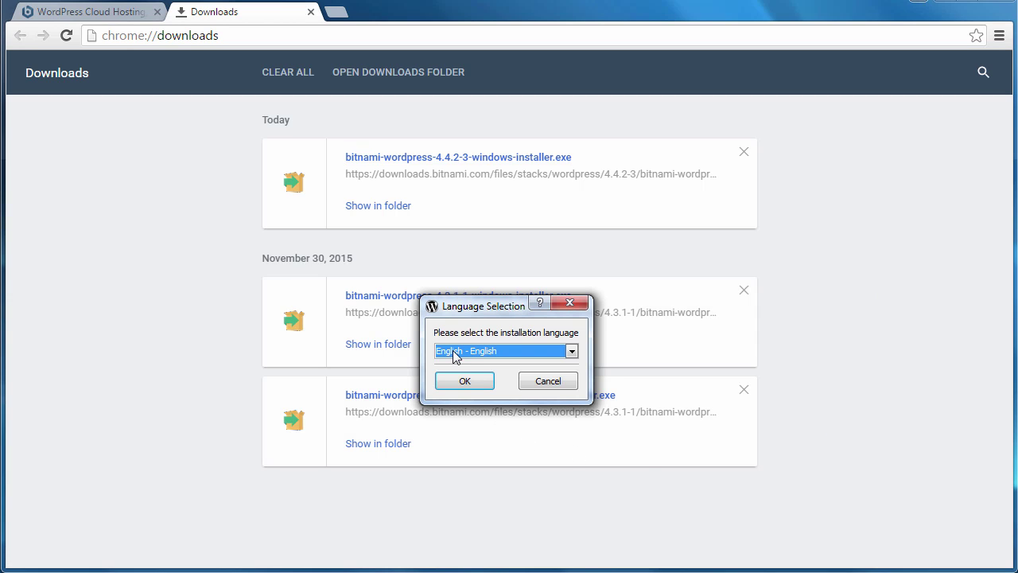
{"action": "left_click", "coordinate": [462, 382]}
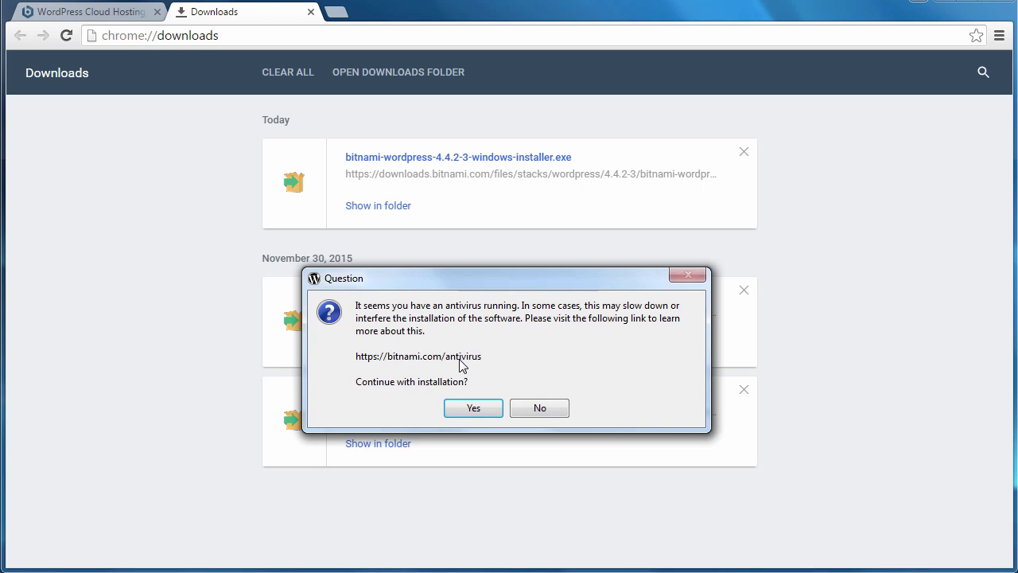
{"action": "left_click", "coordinate": [474, 408]}
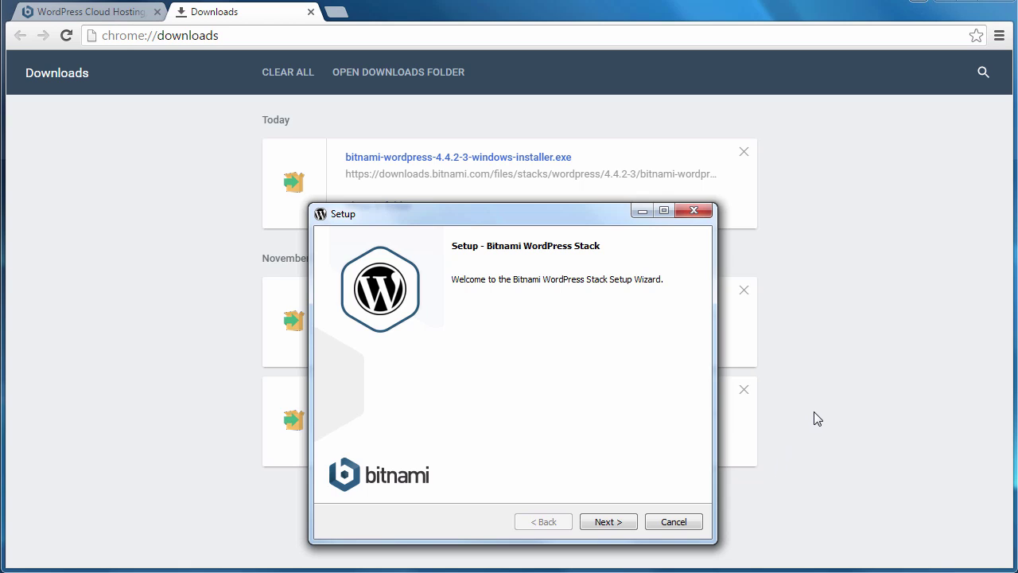
Step: Accept the WordPress and PhpMyAdmin components and the installation folder C:\Bitnami\wordpress-4.4.2-3 in the setup wizard
{"action": "left_click", "coordinate": [605, 522]}
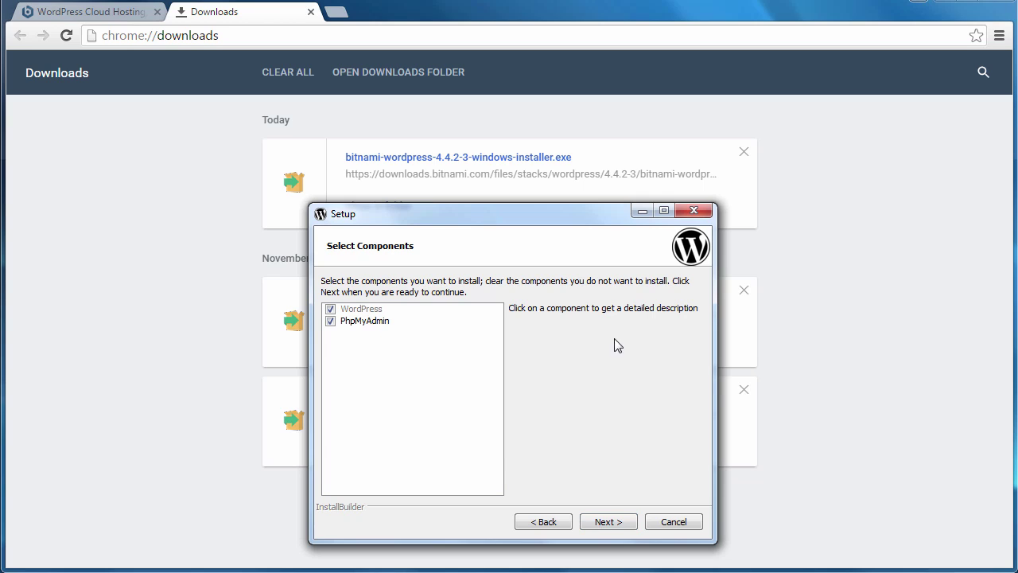
{"action": "left_click", "coordinate": [604, 521]}
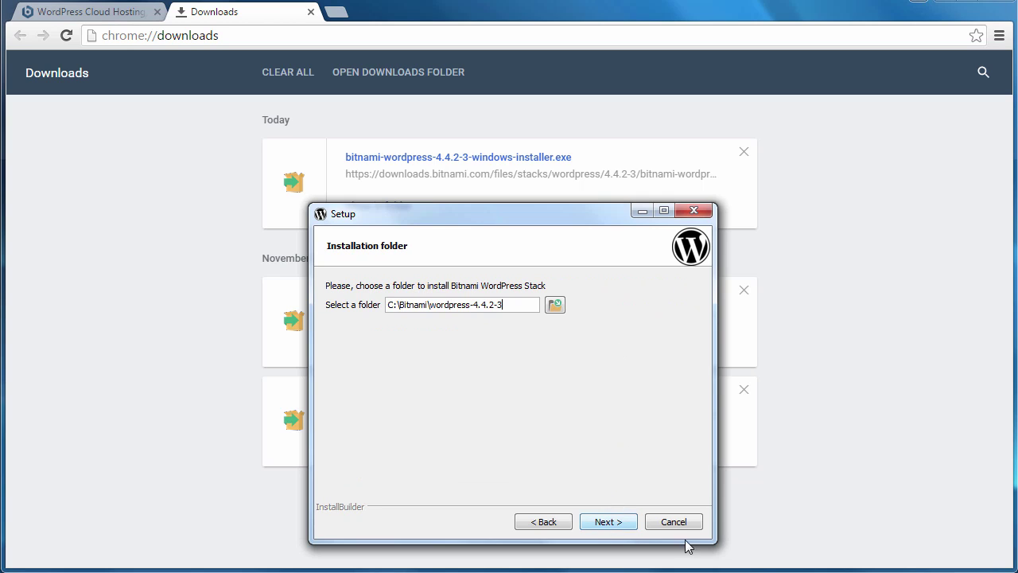
{"action": "left_click", "coordinate": [604, 522]}
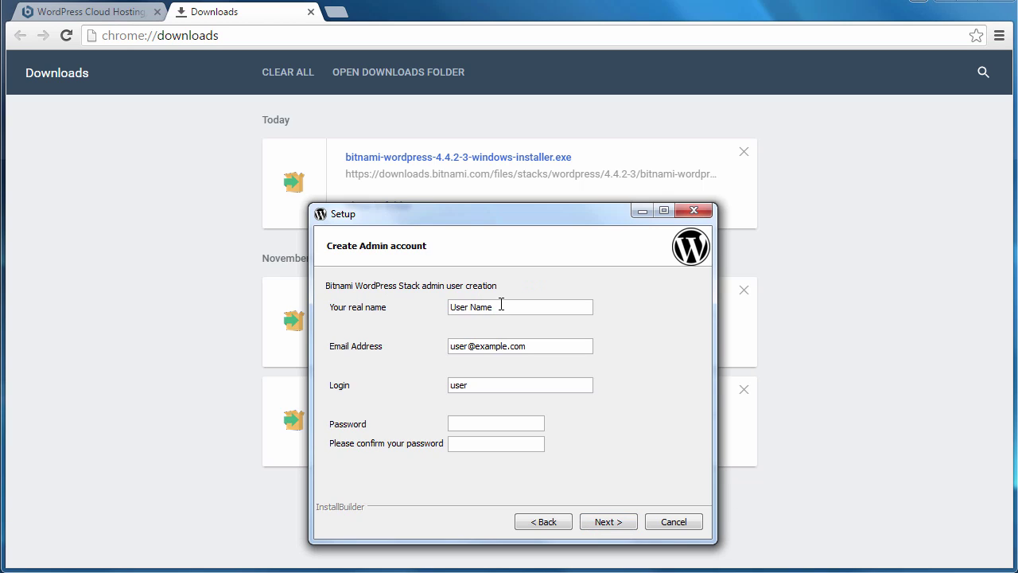
Step: Fill in the admin account's real name and login, enter and confirm the account password, and continue the setup
{"action": "left_click_drag", "start_coordinate": [501, 306], "coordinate": [428, 307]}
{"action": "type", "text": "Philip"}
{"action": "left_click", "coordinate": [482, 382]}
{"action": "left_click_drag", "start_coordinate": [482, 382], "coordinate": [420, 380]}
{"action": "type", "text": "philip"}
{"action": "left_click", "coordinate": [487, 423]}
{"action": "key", "text": "ctrl+v"}
{"action": "key", "text": "Tab"}
{"action": "key", "text": "ctrl+v"}
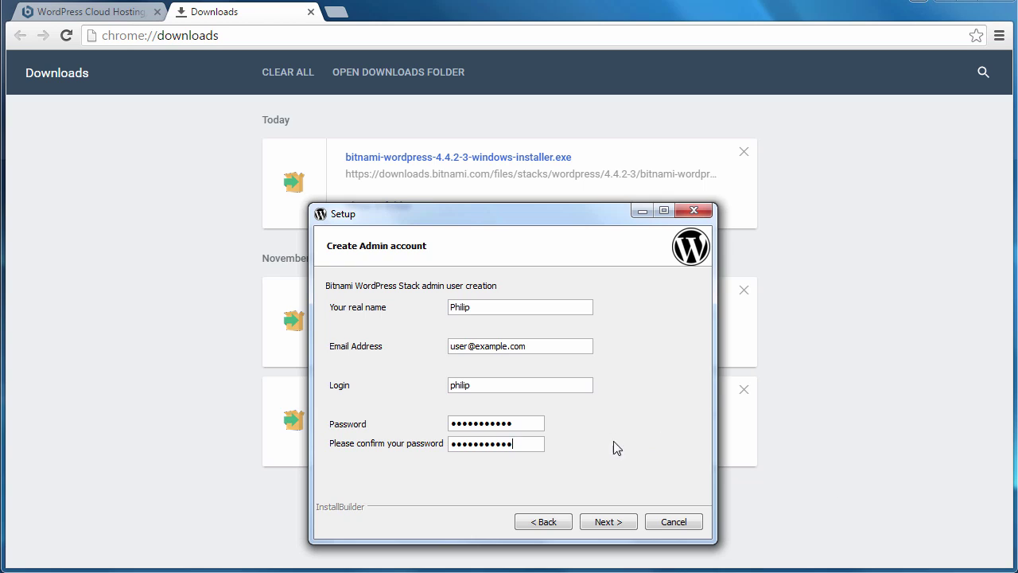
{"action": "left_click", "coordinate": [607, 525]}
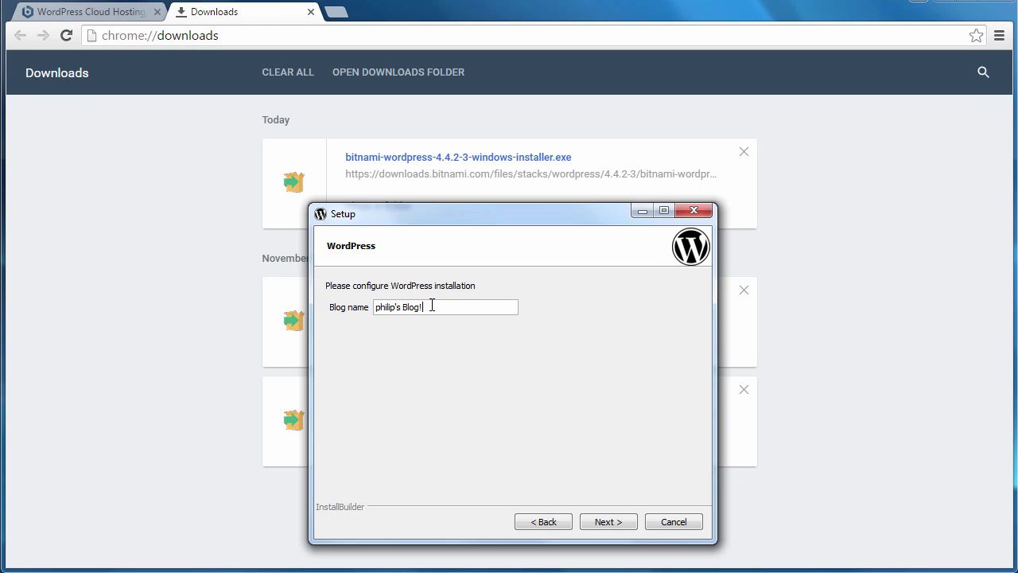
Step: Accept the blog name, leave mail support unconfigured, and continue past the Bitnami Cloud Hosting page
{"action": "left_click", "coordinate": [592, 524]}
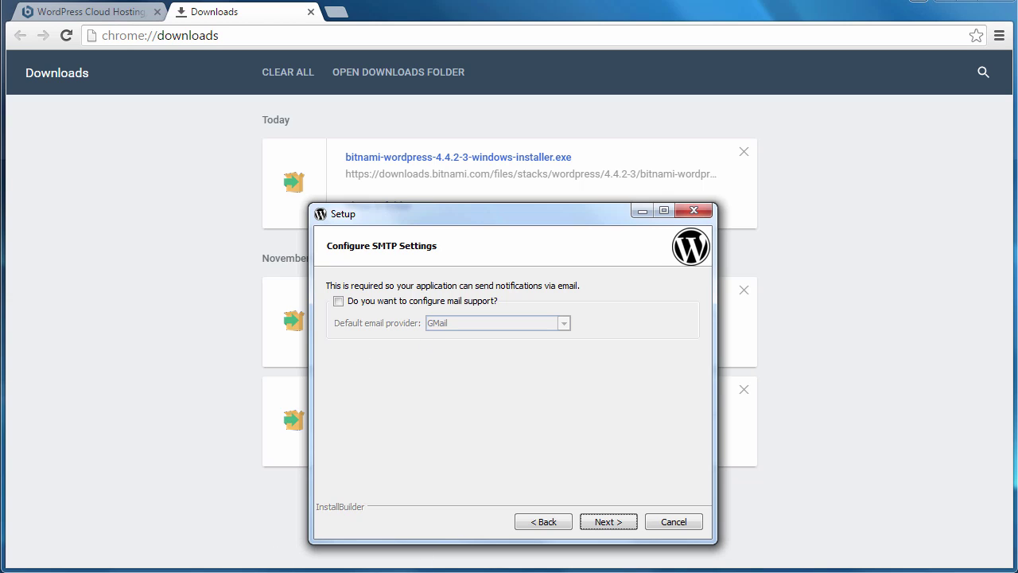
{"action": "left_click", "coordinate": [599, 525]}
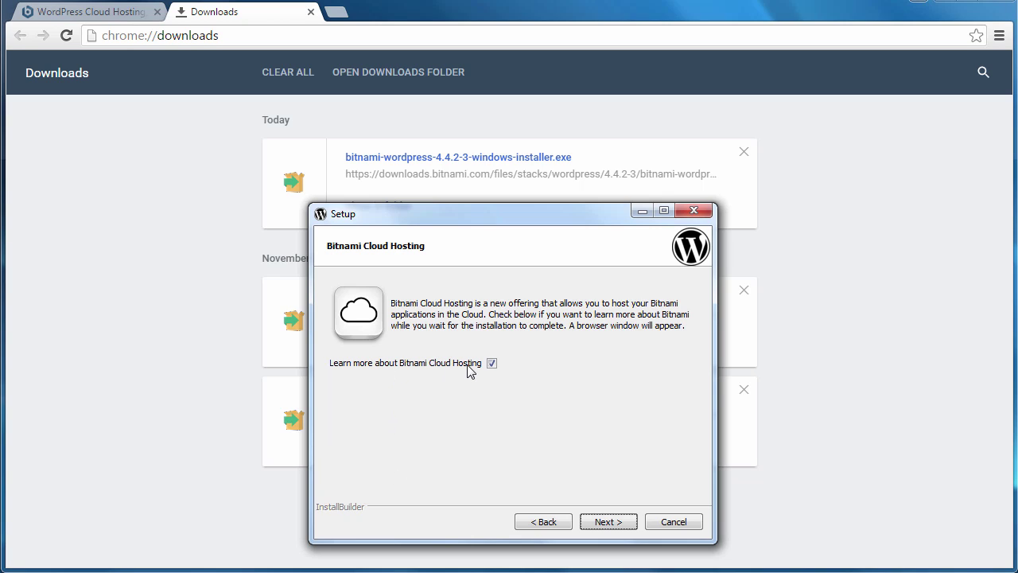
{"action": "left_click", "coordinate": [590, 525]}
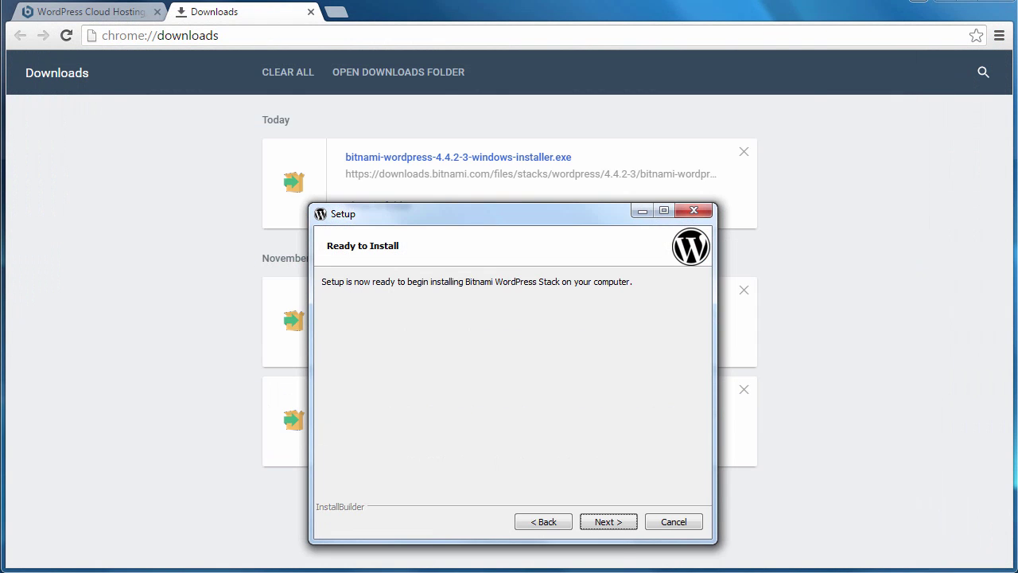
Step: Install the Bitnami WordPress Stack, finish setup with the launch option enabled, and access the new WordPress site
{"action": "left_click", "coordinate": [614, 523]}
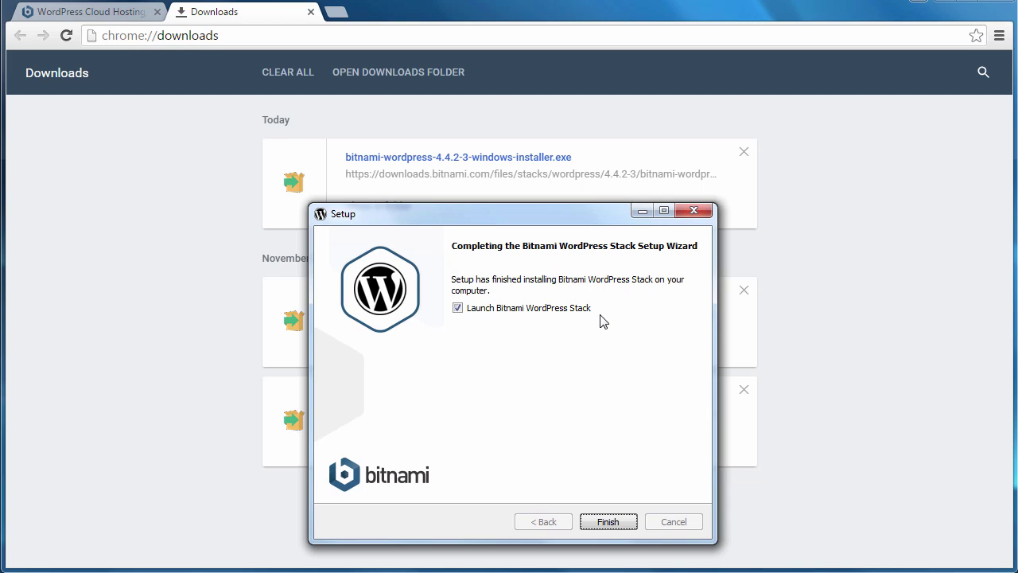
{"action": "left_click", "coordinate": [608, 522]}
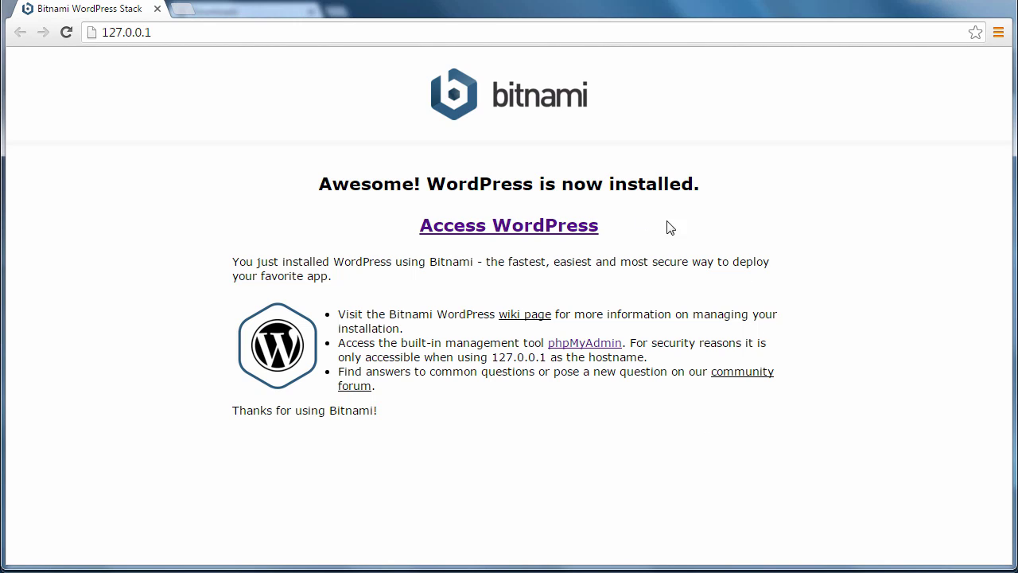
{"action": "left_click", "coordinate": [536, 231]}
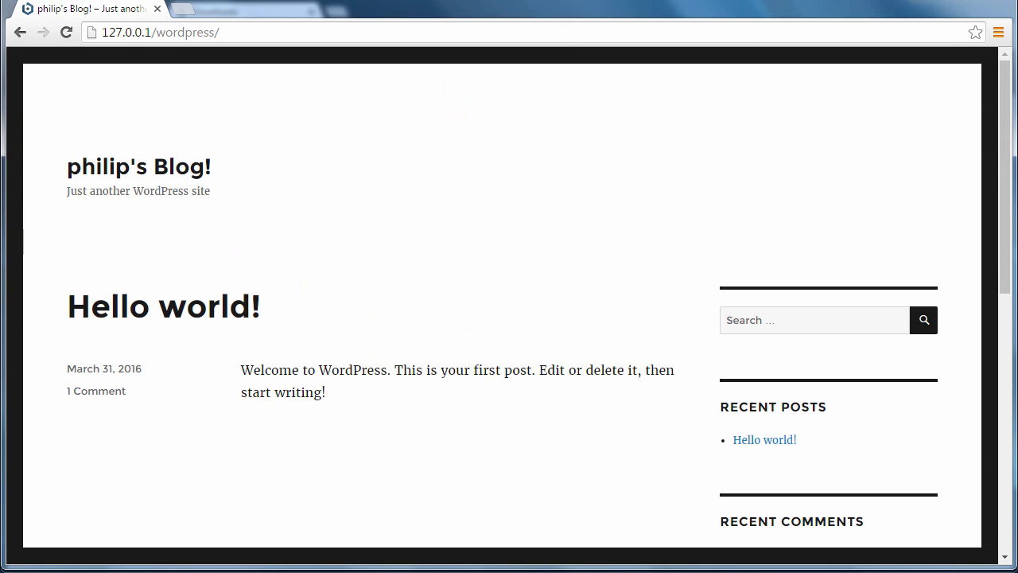
Step: Open the local site's admin page at 127.0.0.1/wordpress/wp-admin and log in with the admin username and password
{"action": "left_click_drag", "start_coordinate": [1007, 159], "coordinate": [1008, 401]}
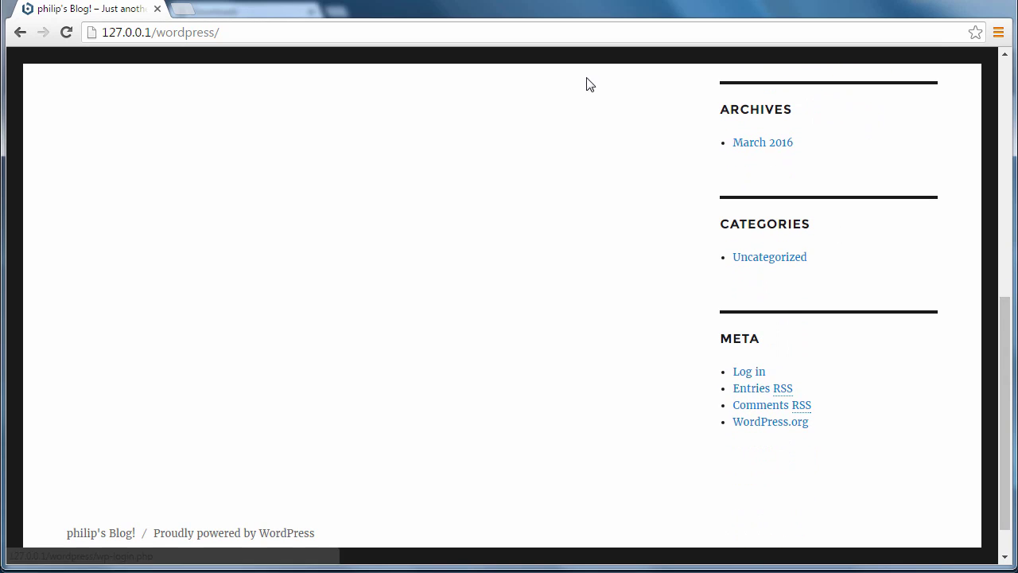
{"action": "left_click", "coordinate": [344, 31]}
{"action": "left_click", "coordinate": [344, 31]}
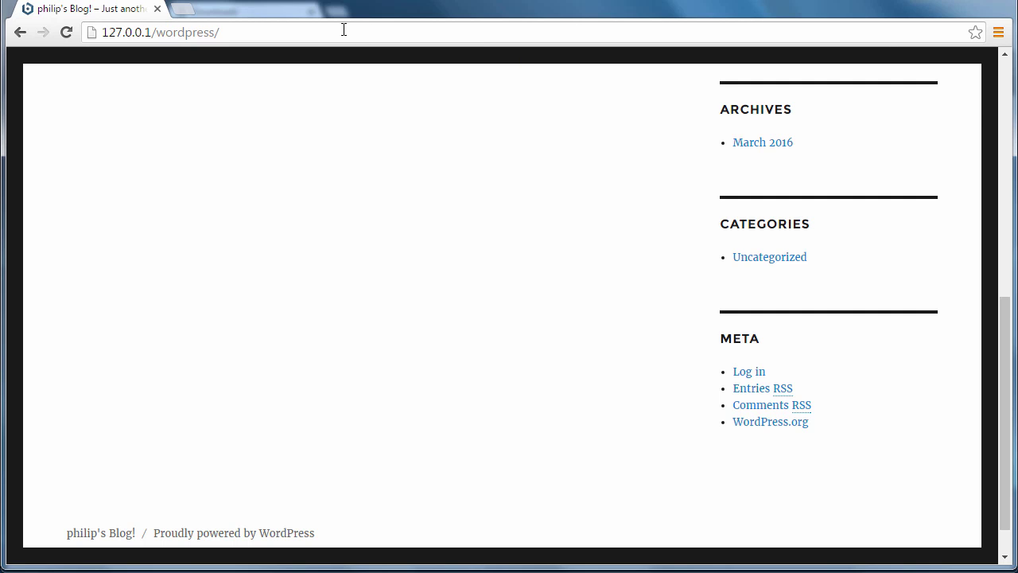
{"action": "type", "text": "wp-ad"}
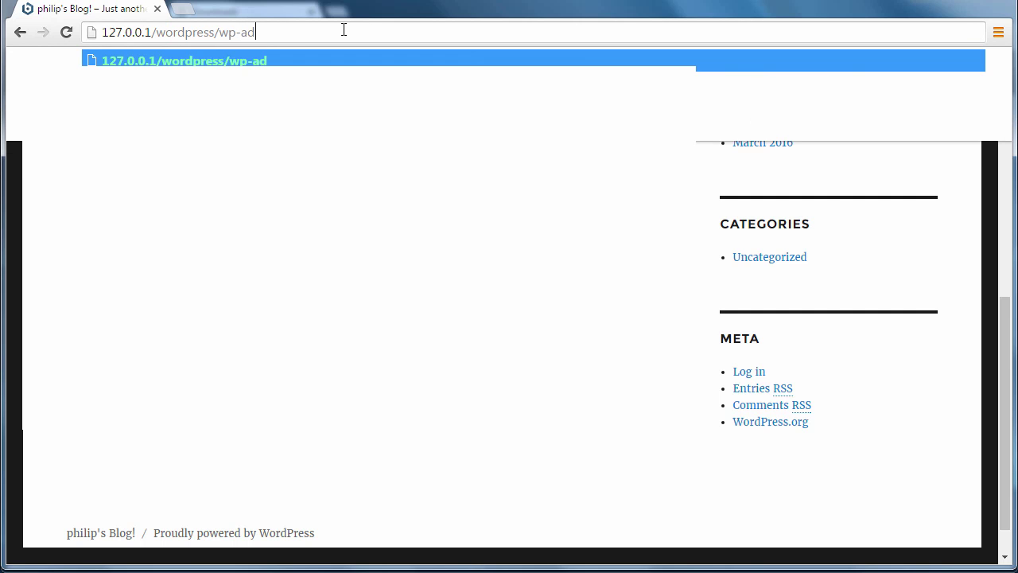
{"action": "type", "text": "min"}
{"action": "key", "text": "Return"}
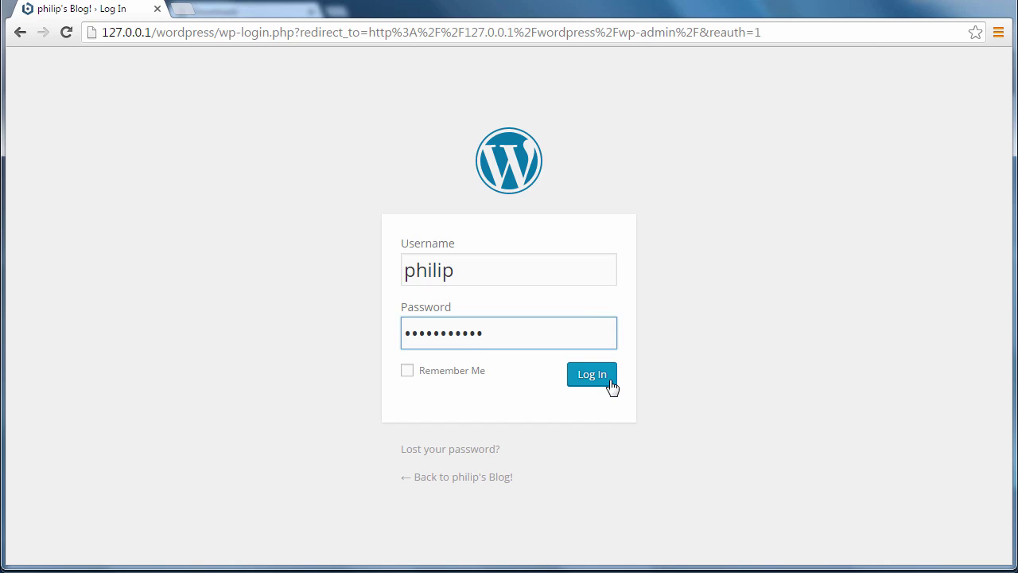
{"action": "left_click", "coordinate": [611, 383]}
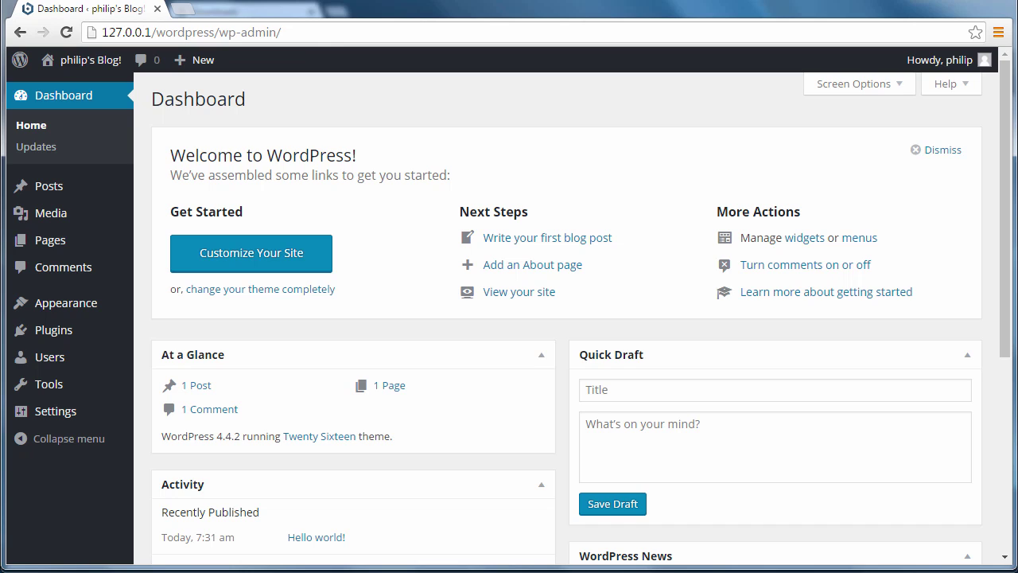
Step: Log out of the WordPress dashboard, and stop all servers in the Bitnami WordPress Stack manager
{"action": "mouse_move", "coordinate": [952, 66]}
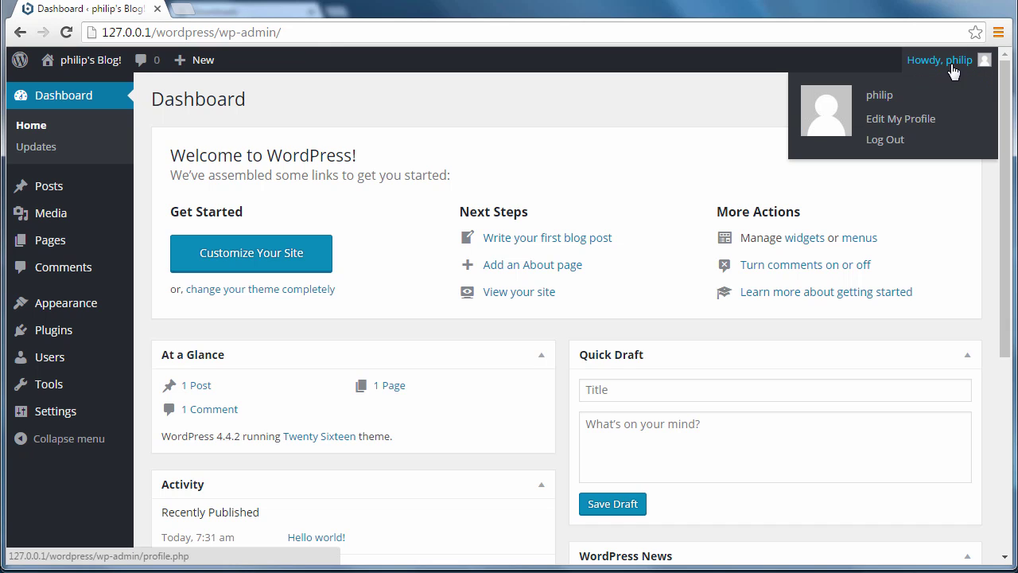
{"action": "left_click", "coordinate": [876, 141]}
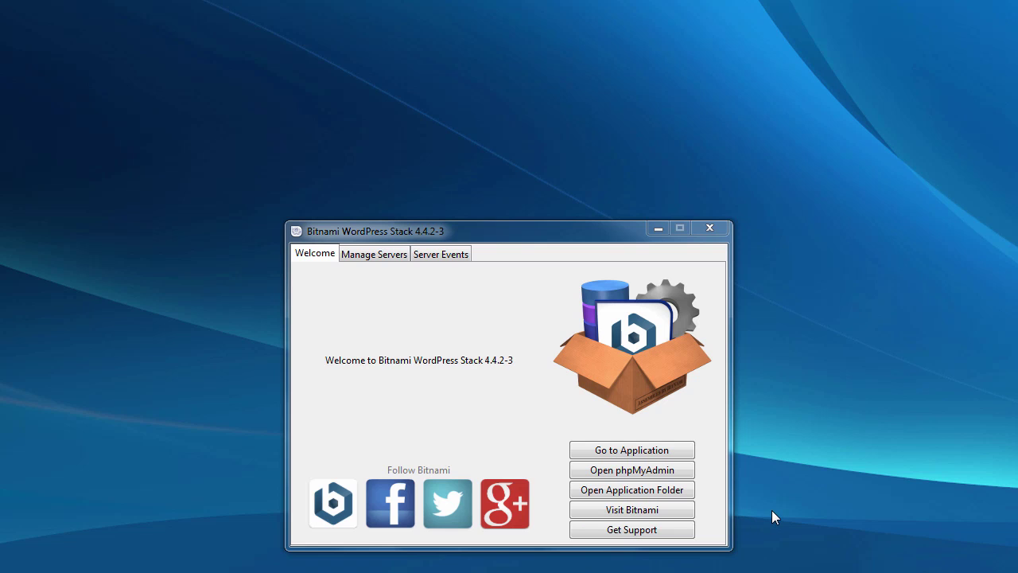
{"action": "left_click", "coordinate": [371, 256]}
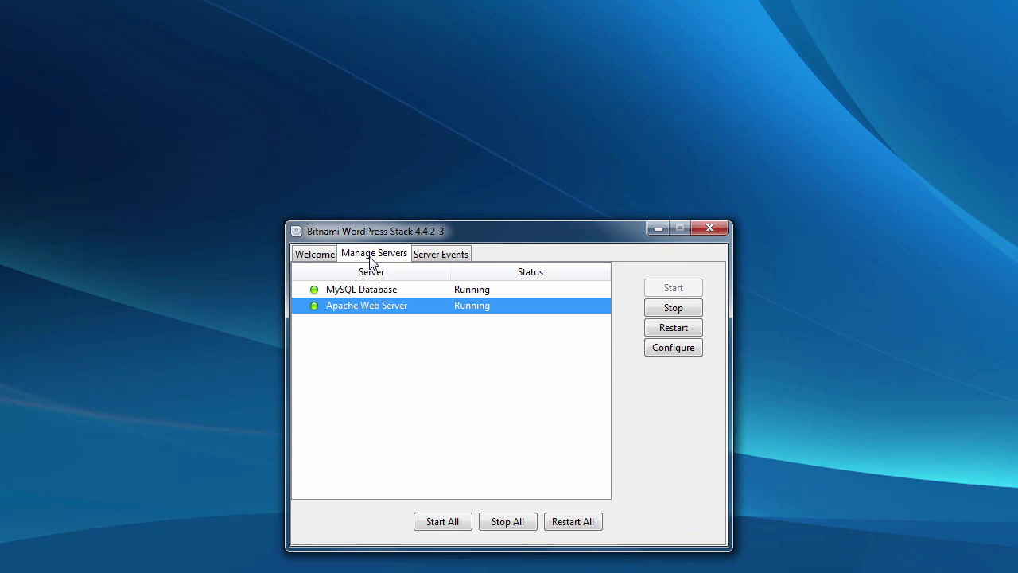
{"action": "left_click", "coordinate": [507, 522]}
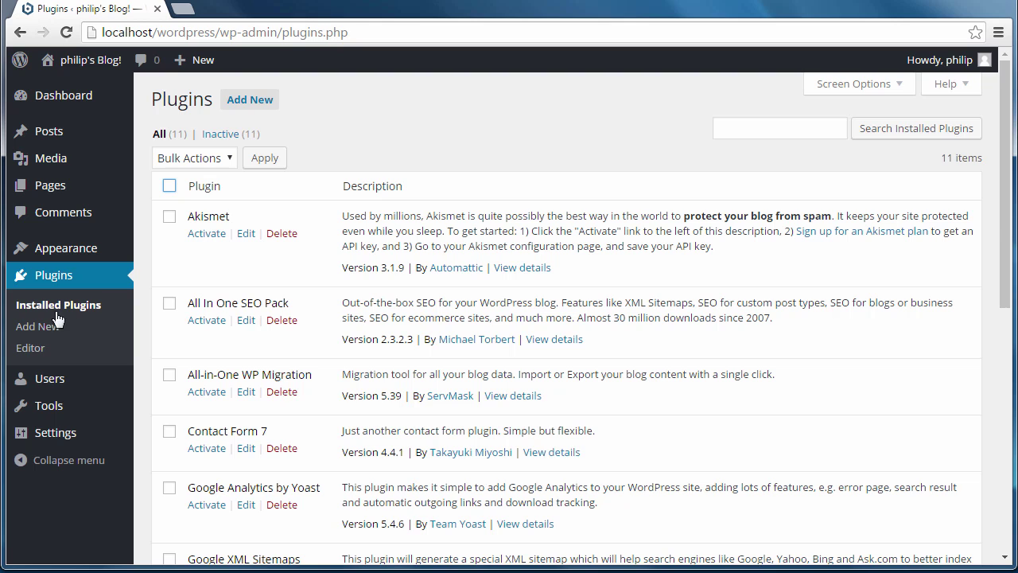
Step: Select all installed plugins and apply the Deactivate bulk action to them
{"action": "left_click", "coordinate": [170, 186]}
{"action": "left_click", "coordinate": [222, 157]}
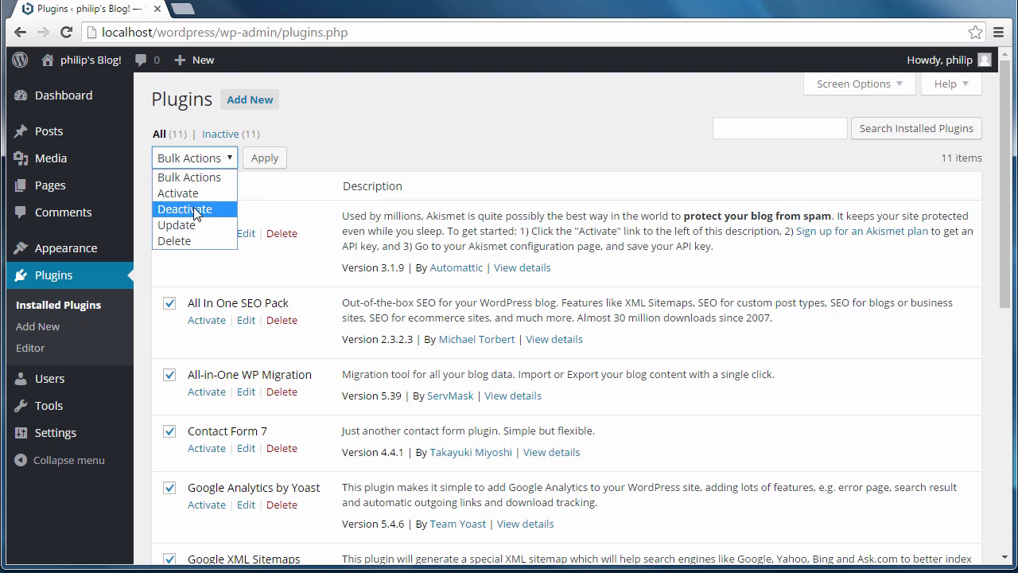
{"action": "left_click", "coordinate": [193, 210]}
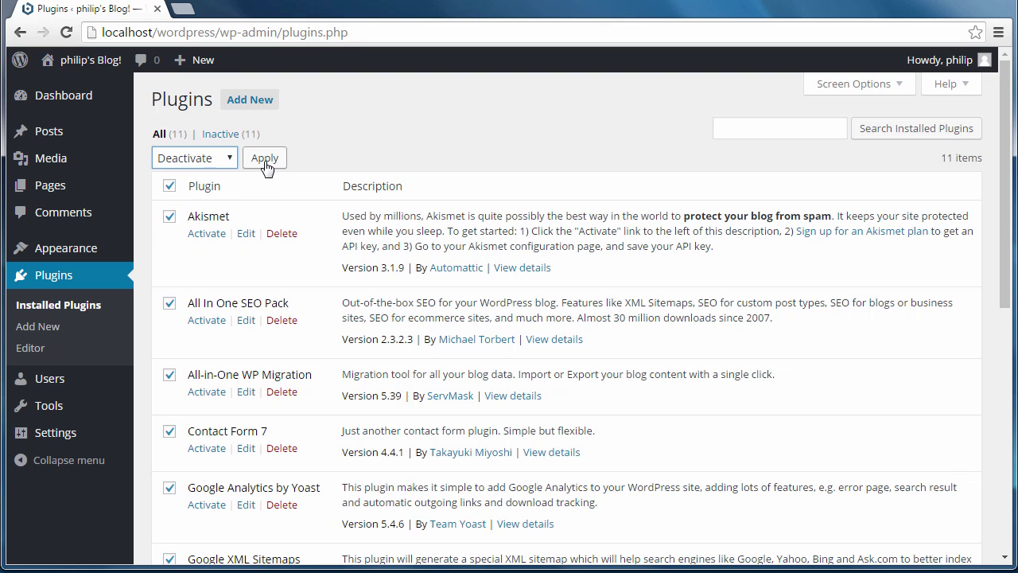
{"action": "left_click", "coordinate": [265, 161]}
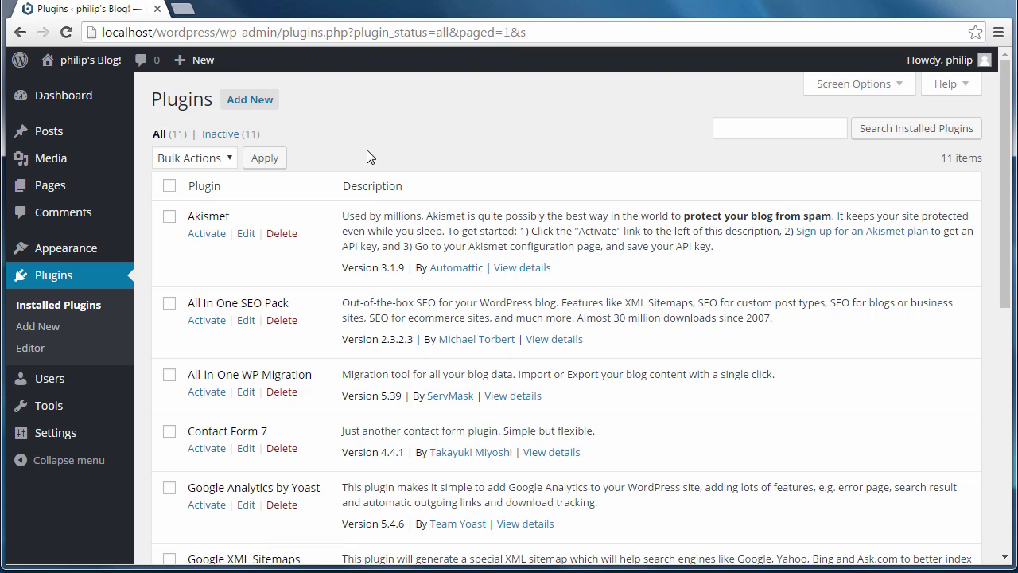
Step: Delete all installed plugins with their files and data, reloading the blank page and resubmitting the form to complete the deletion
{"action": "left_click", "coordinate": [170, 187]}
{"action": "left_click", "coordinate": [179, 158]}
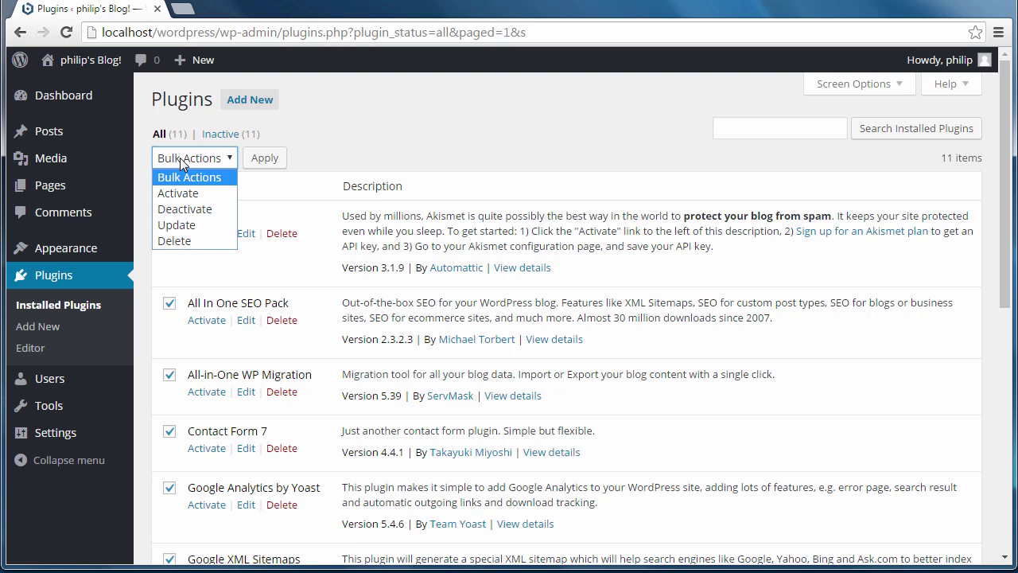
{"action": "left_click", "coordinate": [180, 241]}
{"action": "left_click", "coordinate": [267, 161]}
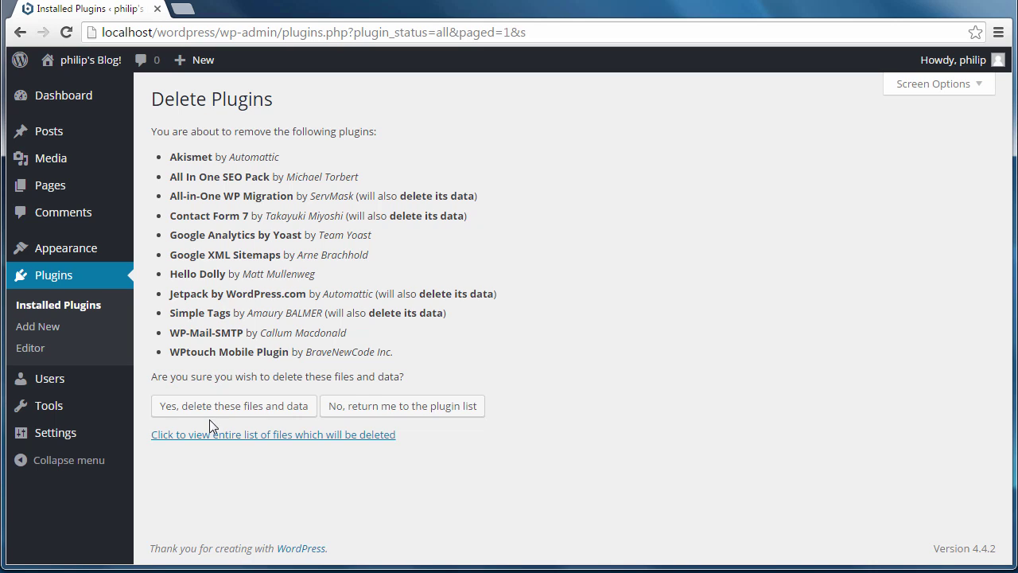
{"action": "left_click", "coordinate": [214, 407]}
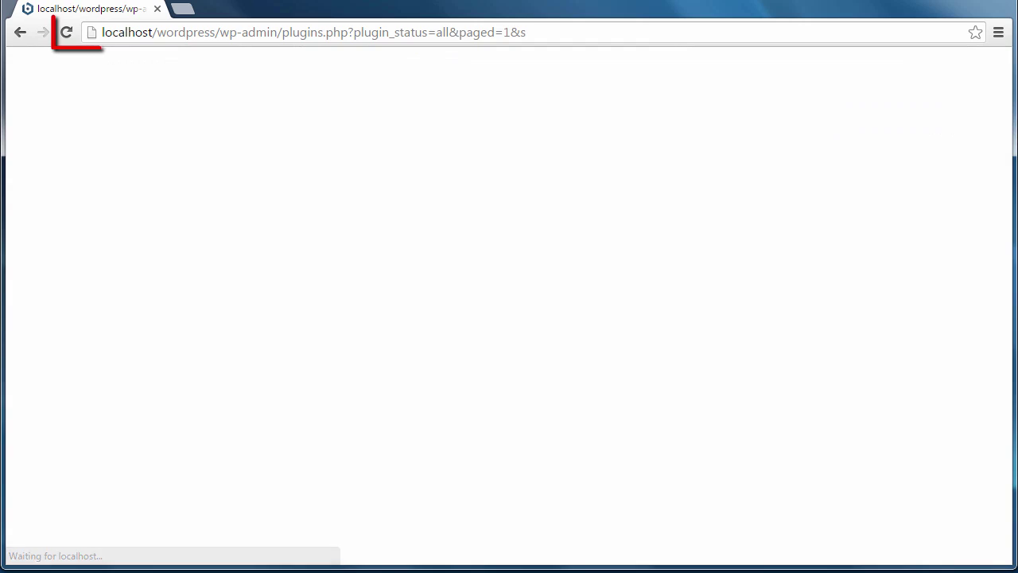
{"action": "left_click", "coordinate": [66, 31]}
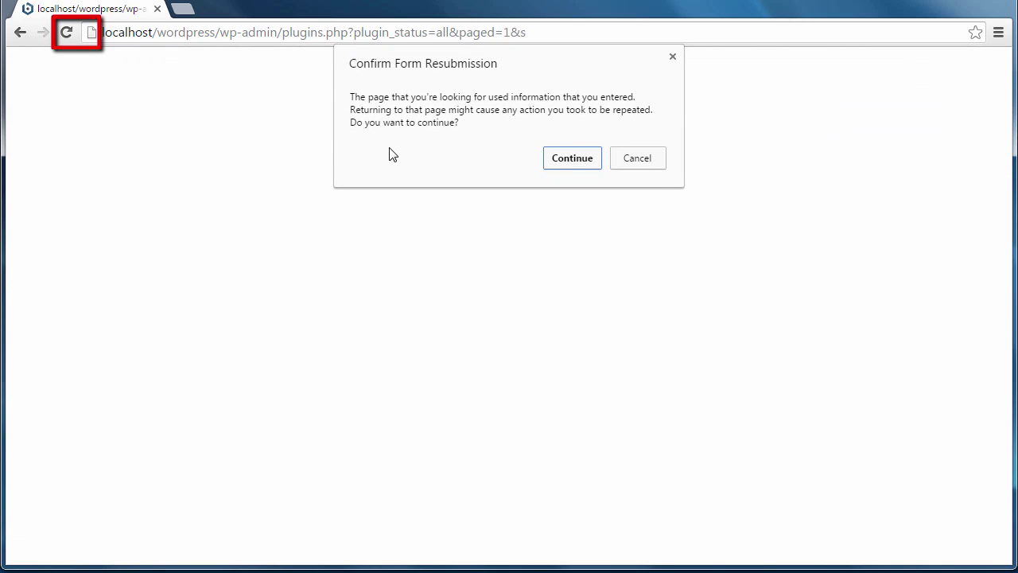
{"action": "left_click", "coordinate": [566, 162]}
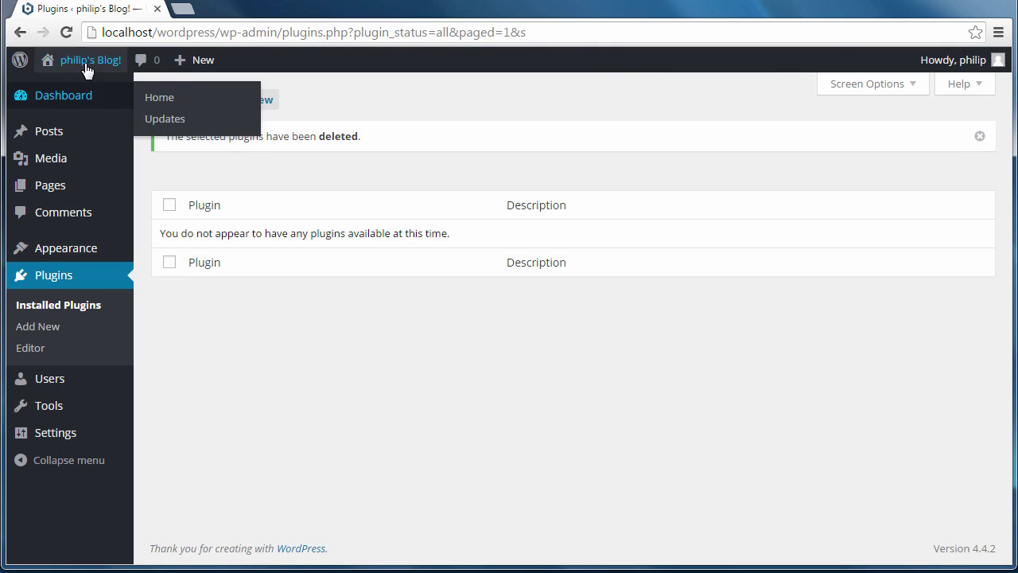
Step: View the blog's public front page and return to the admin dashboard
{"action": "mouse_move", "coordinate": [86, 64]}
{"action": "left_click", "coordinate": [72, 86]}
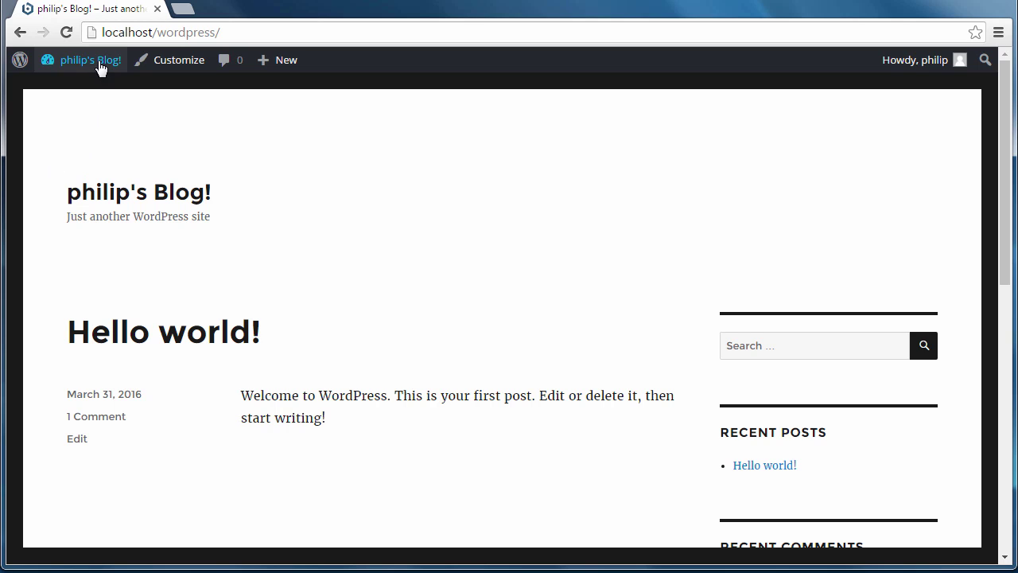
{"action": "mouse_move", "coordinate": [97, 64]}
{"action": "left_click", "coordinate": [74, 89]}
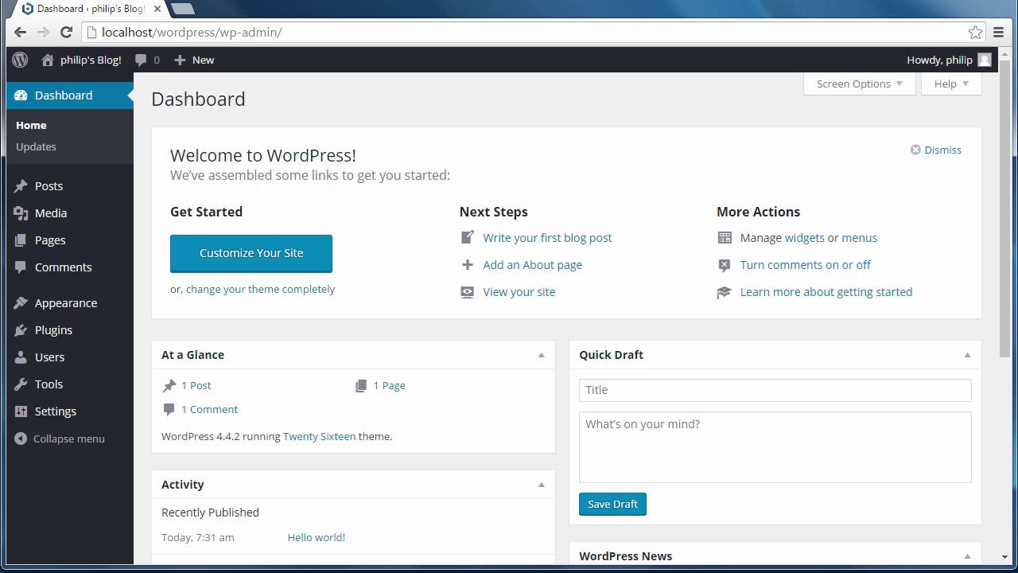
Step: Move the "Hello world!" post to the trash and delete it permanently
{"action": "left_click", "coordinate": [195, 386]}
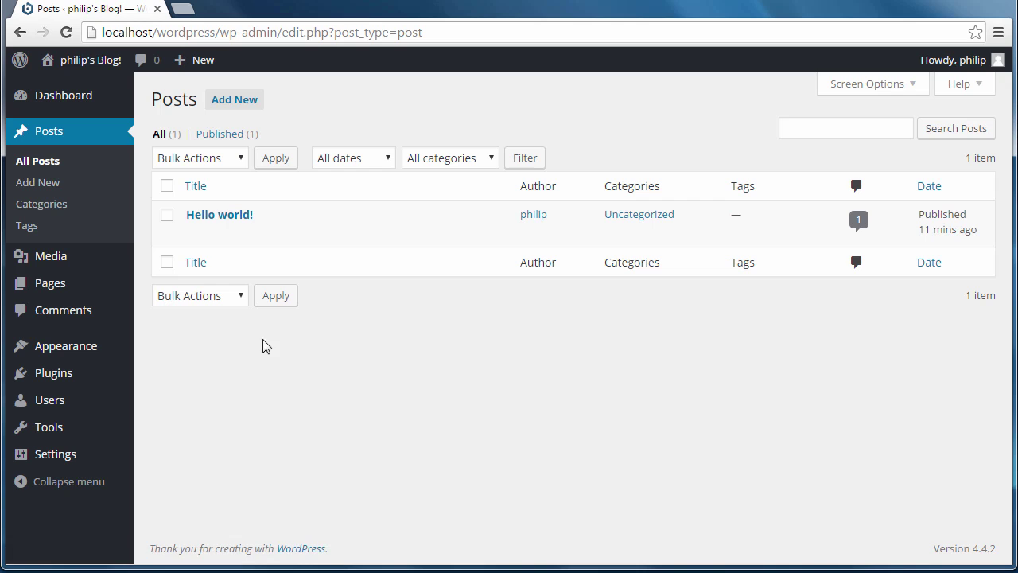
{"action": "left_click", "coordinate": [287, 234]}
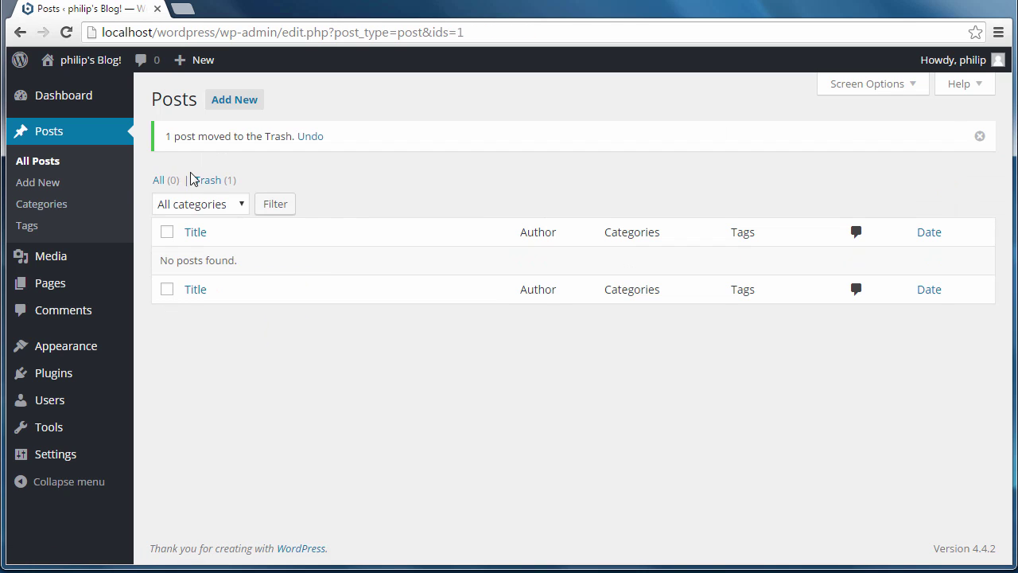
{"action": "left_click", "coordinate": [208, 185]}
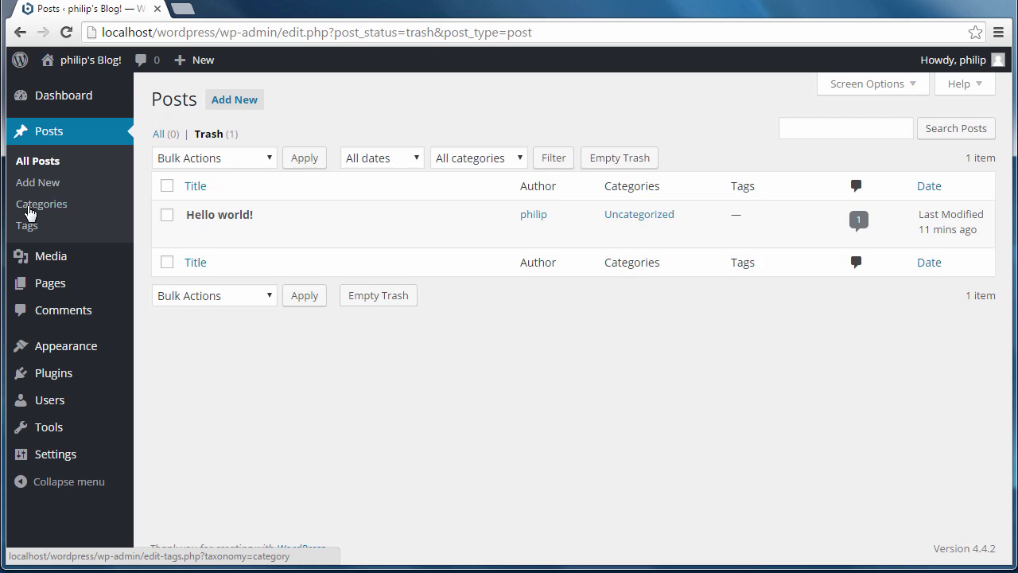
{"action": "left_click", "coordinate": [260, 235]}
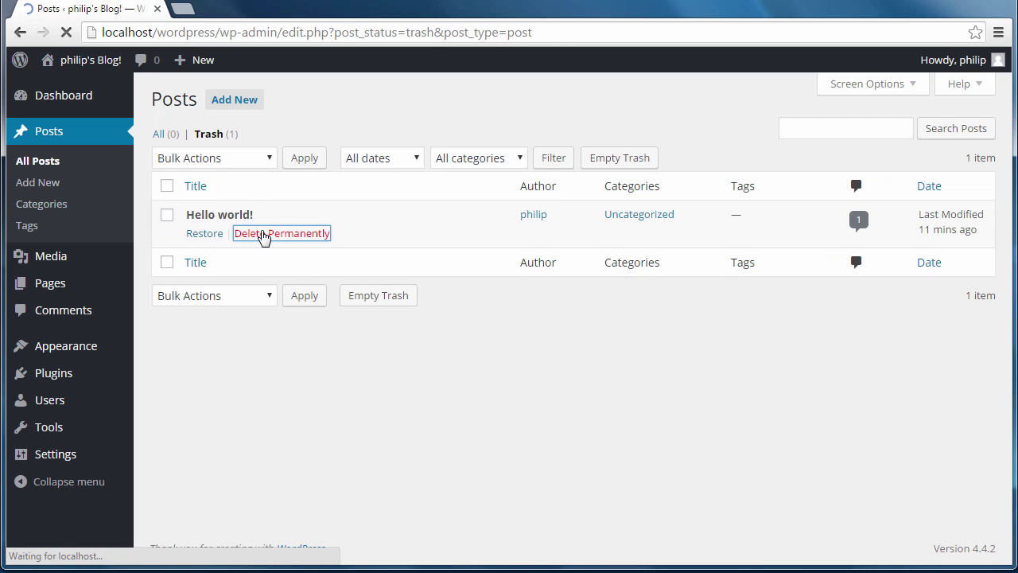
Step: Trash the page titled "Sample Page" and delete it permanently from the pages trash
{"action": "mouse_move", "coordinate": [68, 289]}
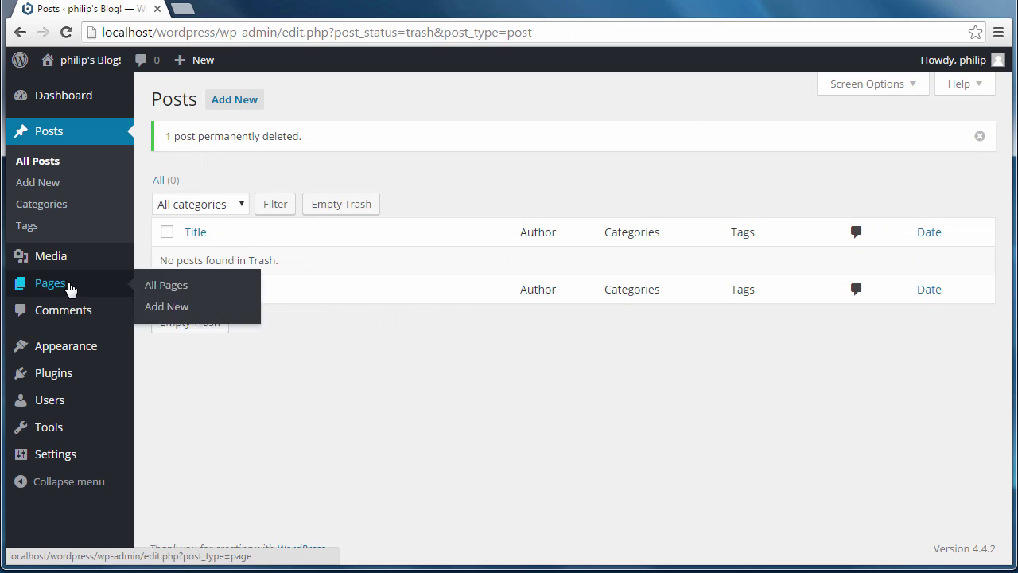
{"action": "left_click", "coordinate": [177, 293]}
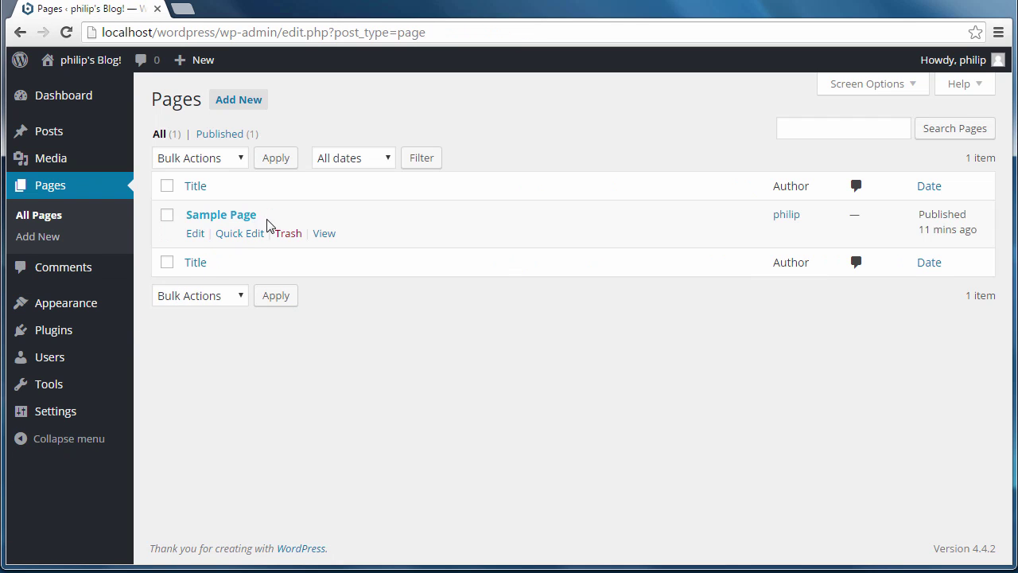
{"action": "left_click", "coordinate": [288, 236]}
{"action": "left_click", "coordinate": [201, 183]}
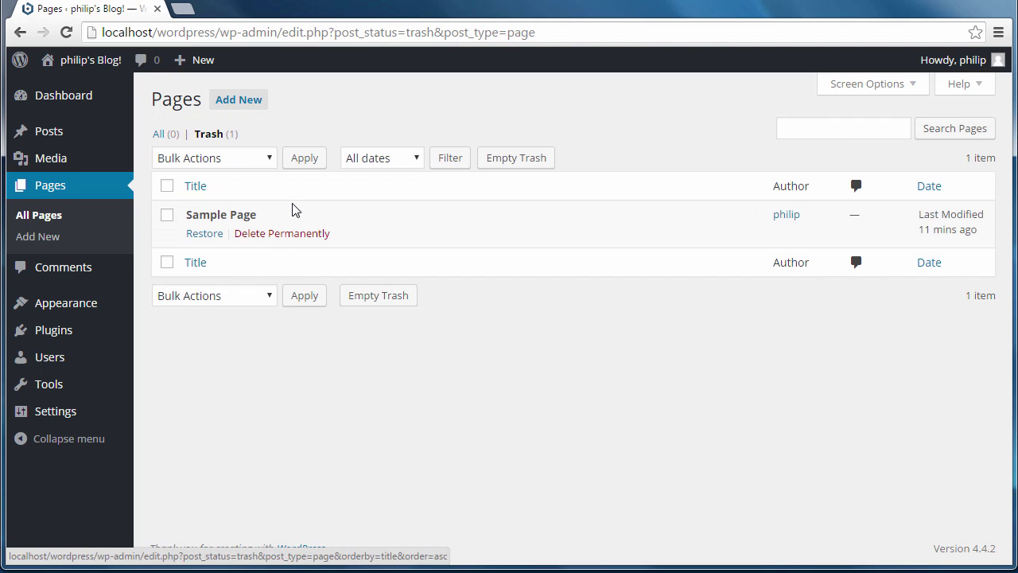
{"action": "left_click", "coordinate": [284, 235]}
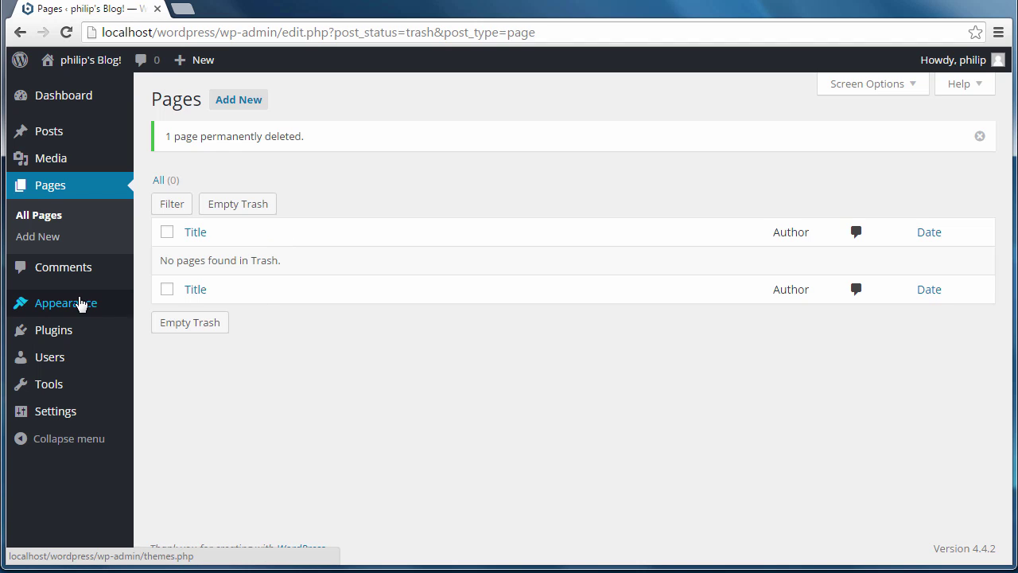
Step: Delete the Search, Recent Posts and Recent Comments widgets from the theme's Sidebar area
{"action": "mouse_move", "coordinate": [79, 301]}
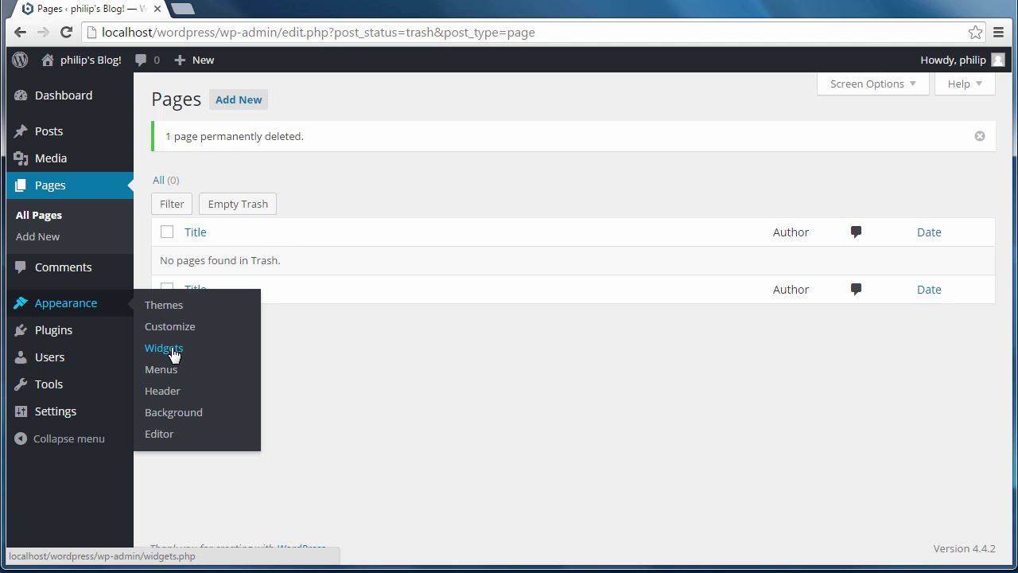
{"action": "left_click", "coordinate": [173, 354]}
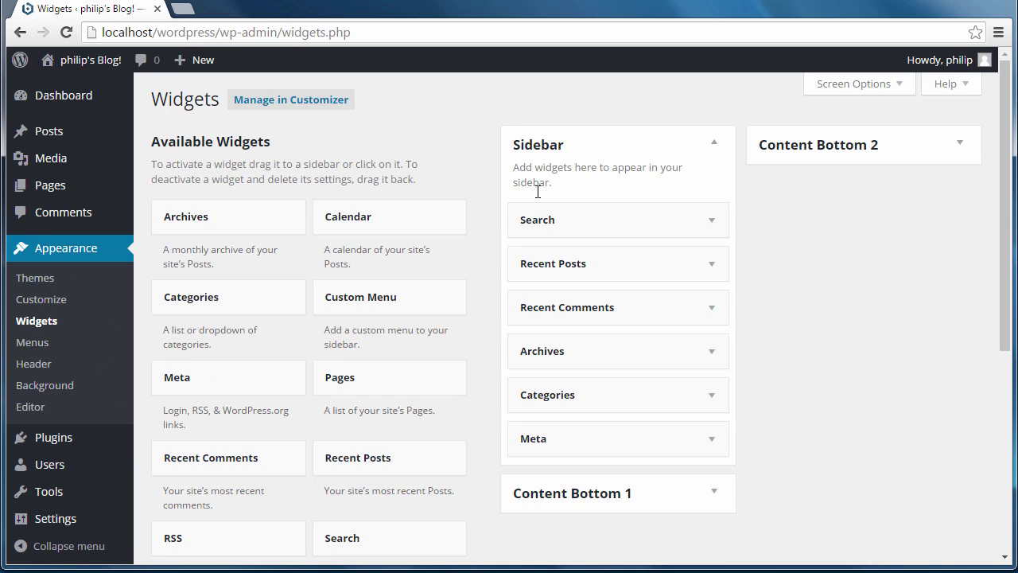
{"action": "left_click", "coordinate": [537, 217]}
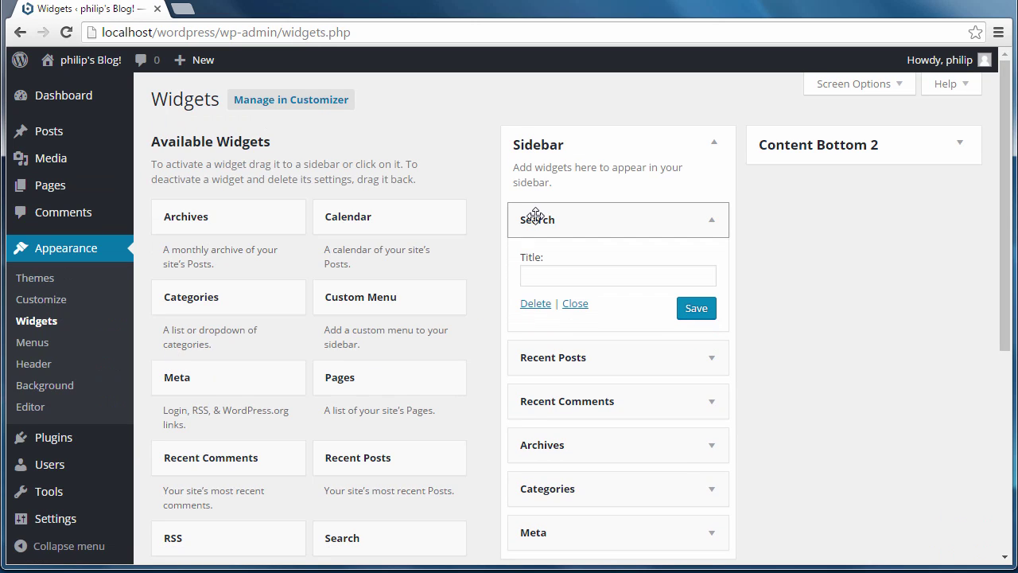
{"action": "left_click", "coordinate": [530, 300]}
{"action": "left_click", "coordinate": [530, 218]}
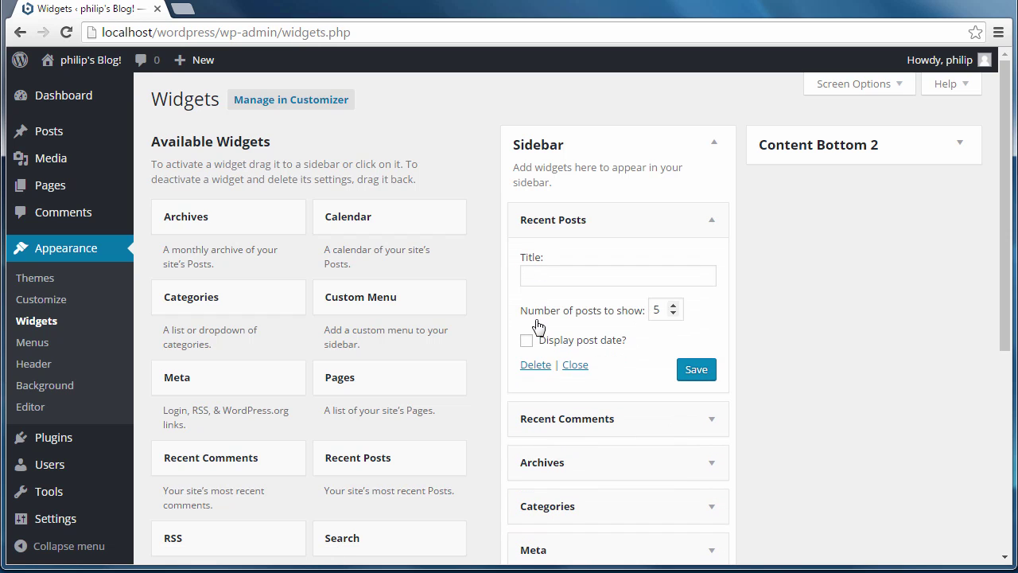
{"action": "left_click", "coordinate": [537, 368]}
{"action": "left_click", "coordinate": [536, 219]}
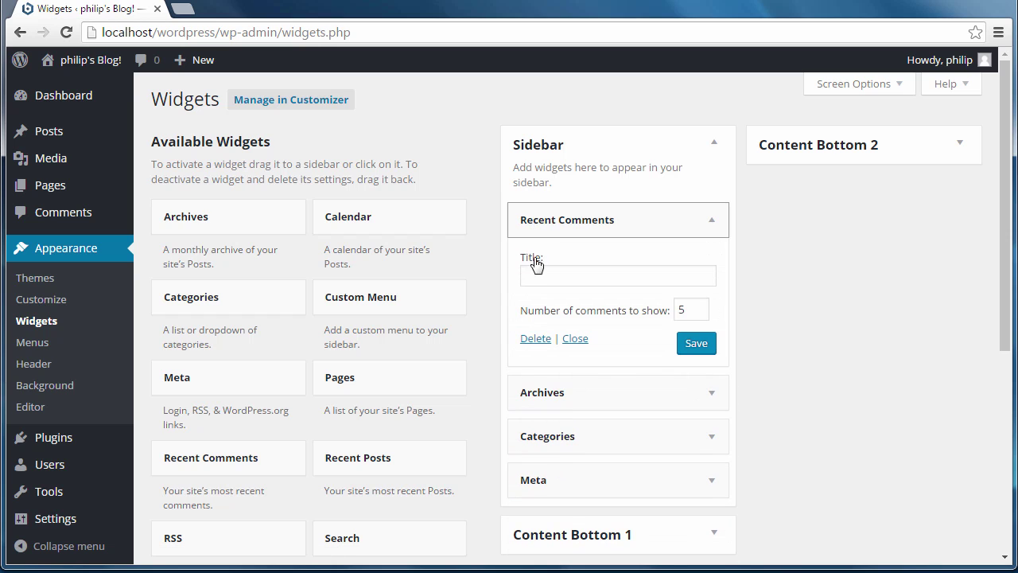
{"action": "left_click", "coordinate": [537, 339]}
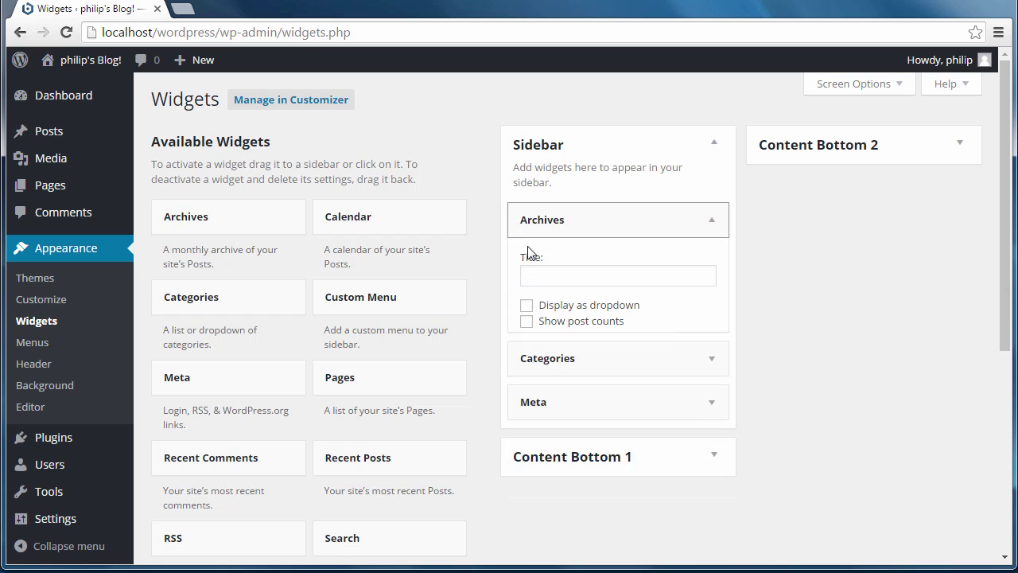
Step: Delete the Archives, Categories and Meta widgets from the Sidebar area
{"action": "left_click", "coordinate": [528, 220]}
{"action": "left_click", "coordinate": [538, 344]}
{"action": "left_click", "coordinate": [539, 221]}
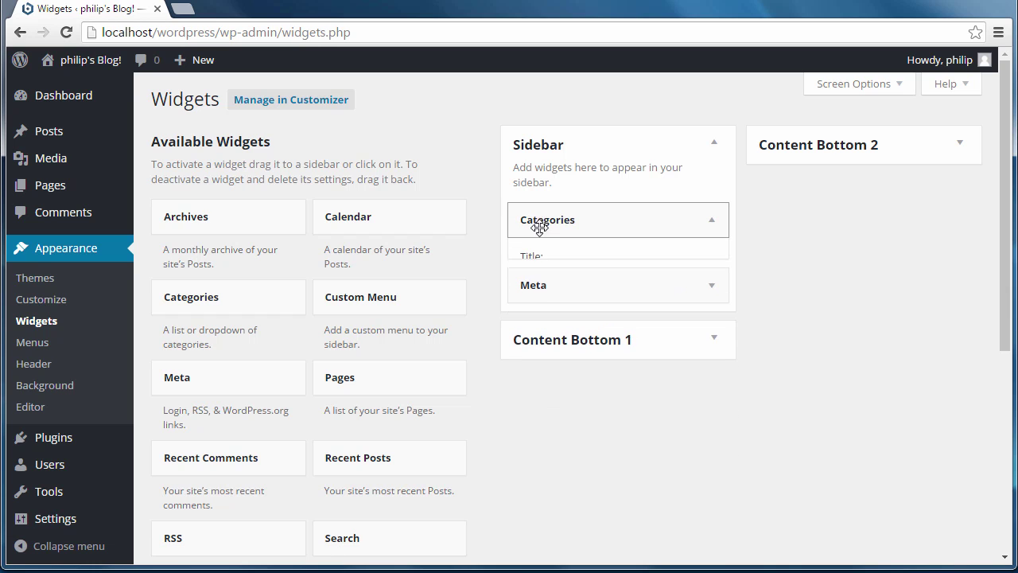
{"action": "left_click", "coordinate": [536, 363]}
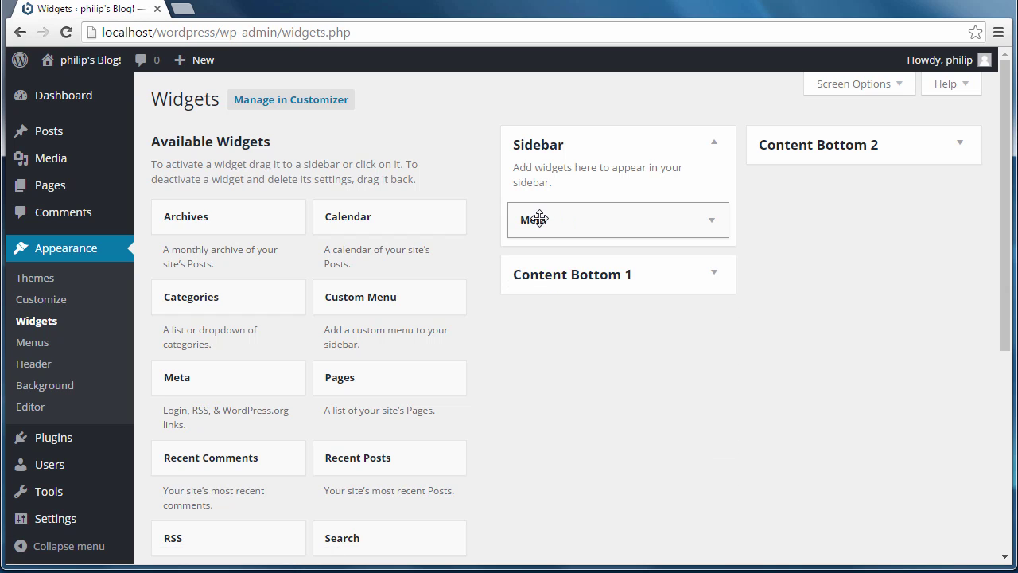
{"action": "left_click_drag", "start_coordinate": [540, 219], "coordinate": [539, 221]}
{"action": "left_click", "coordinate": [532, 302]}
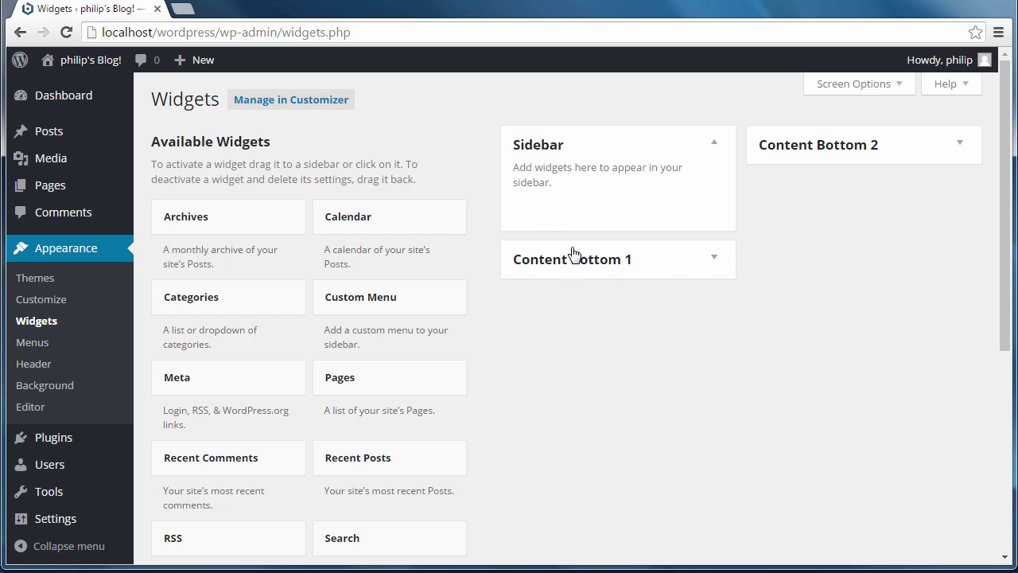
Step: Visit the blog's public front page to check the cleanup, and log out of WordPress
{"action": "mouse_move", "coordinate": [90, 62]}
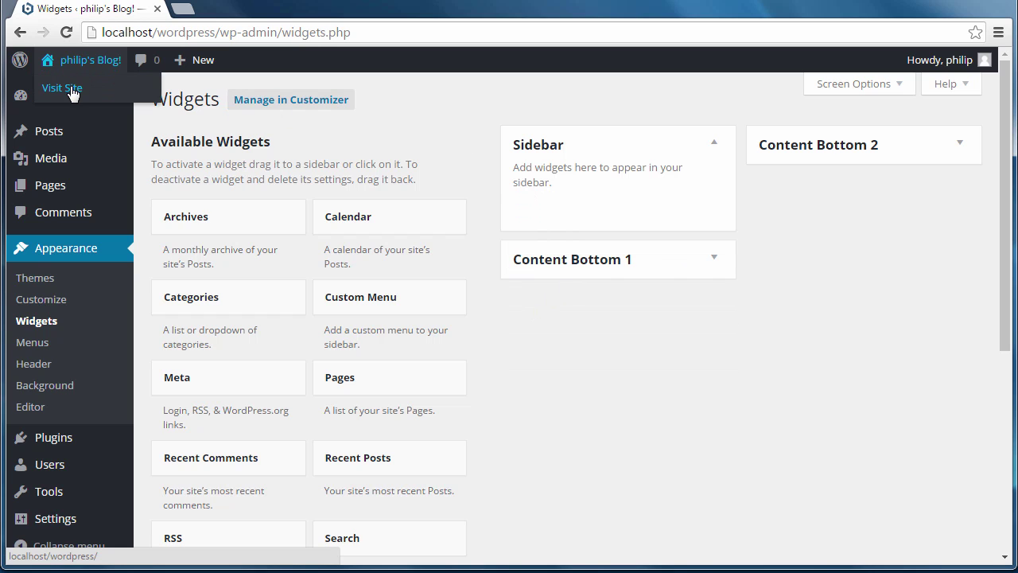
{"action": "left_click", "coordinate": [71, 89]}
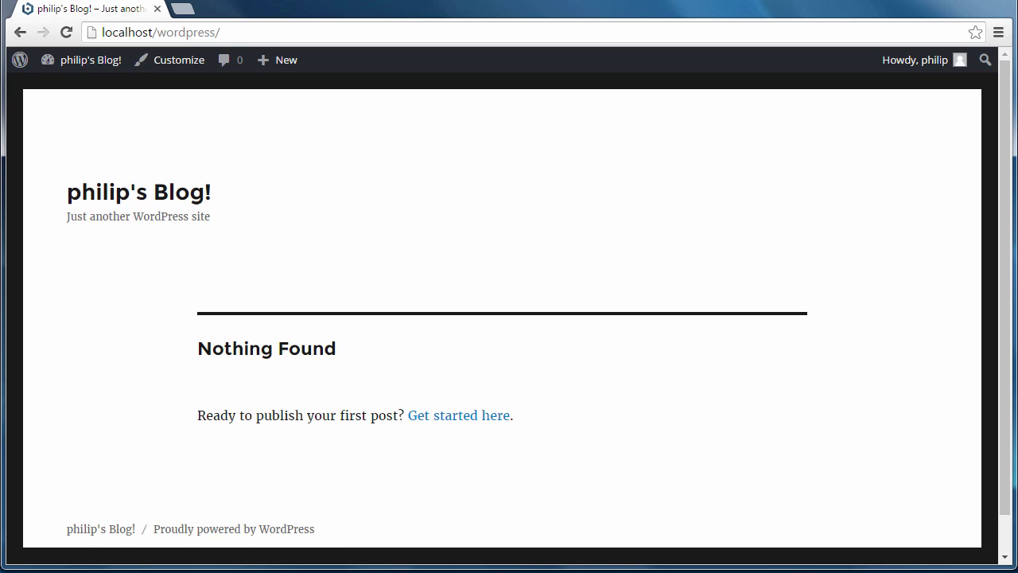
{"action": "mouse_move", "coordinate": [934, 64]}
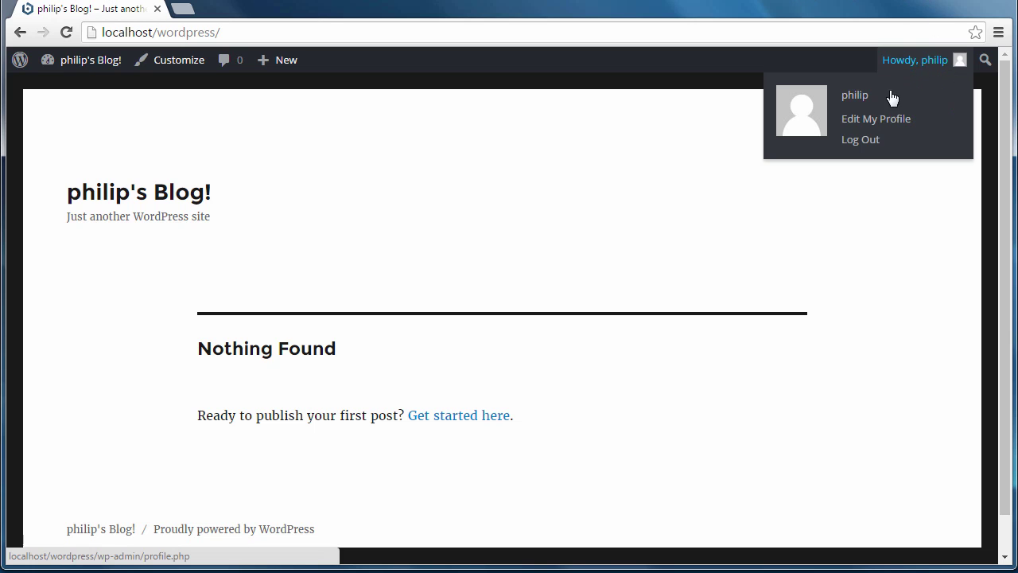
{"action": "left_click", "coordinate": [861, 140]}
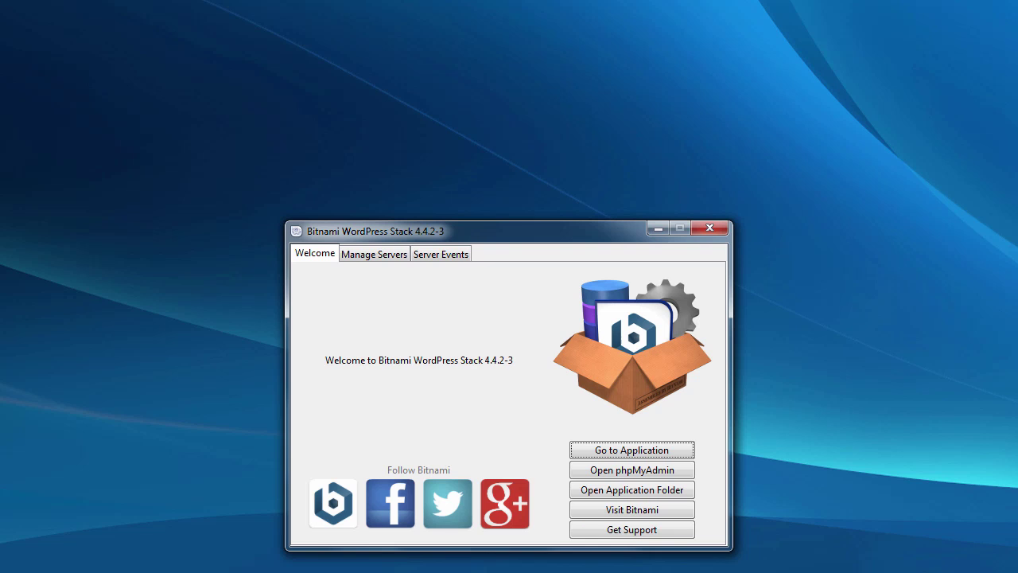
Step: Switch to the Bitnami WordPress Stack manager and stop both the MySQL Database and Apache Web Server
{"action": "left_click", "coordinate": [375, 255]}
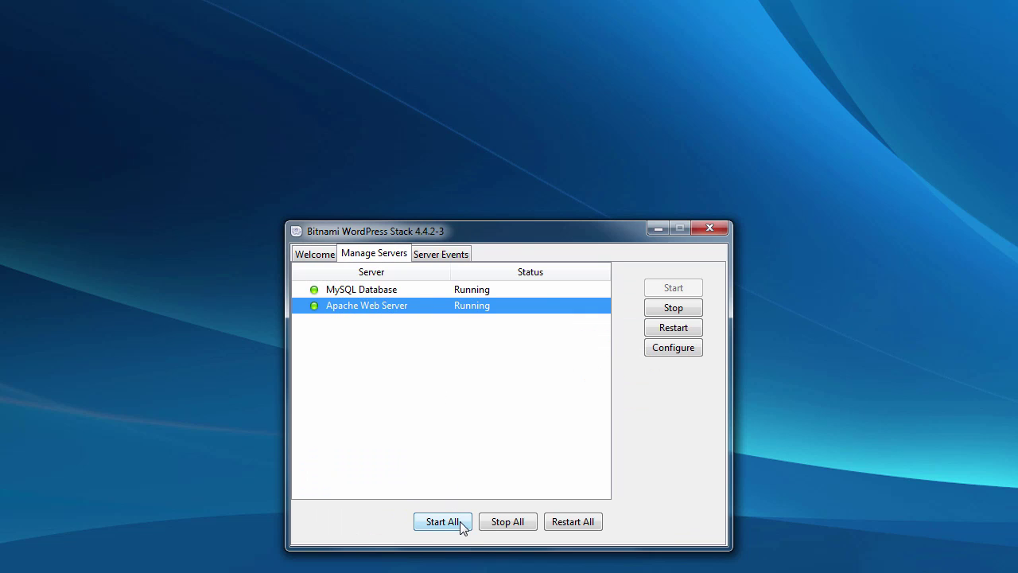
{"action": "left_click", "coordinate": [508, 523]}
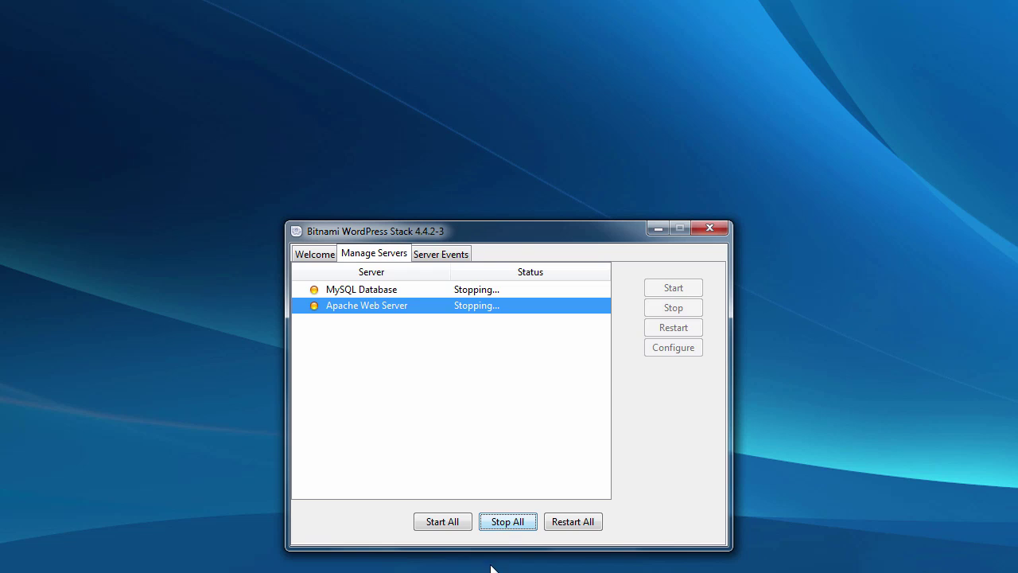